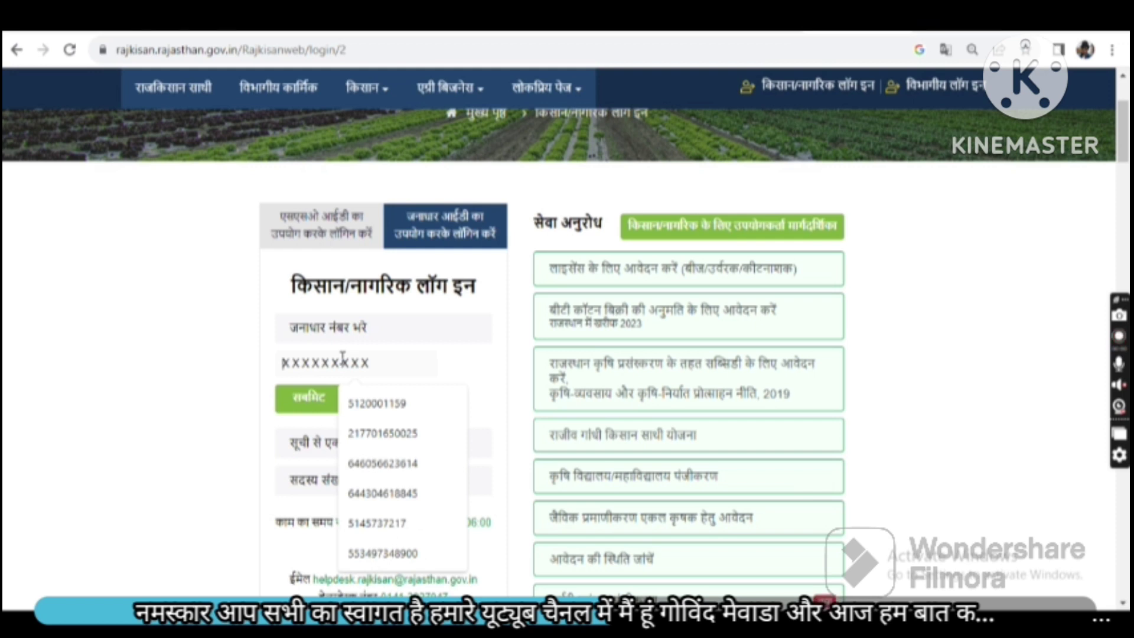
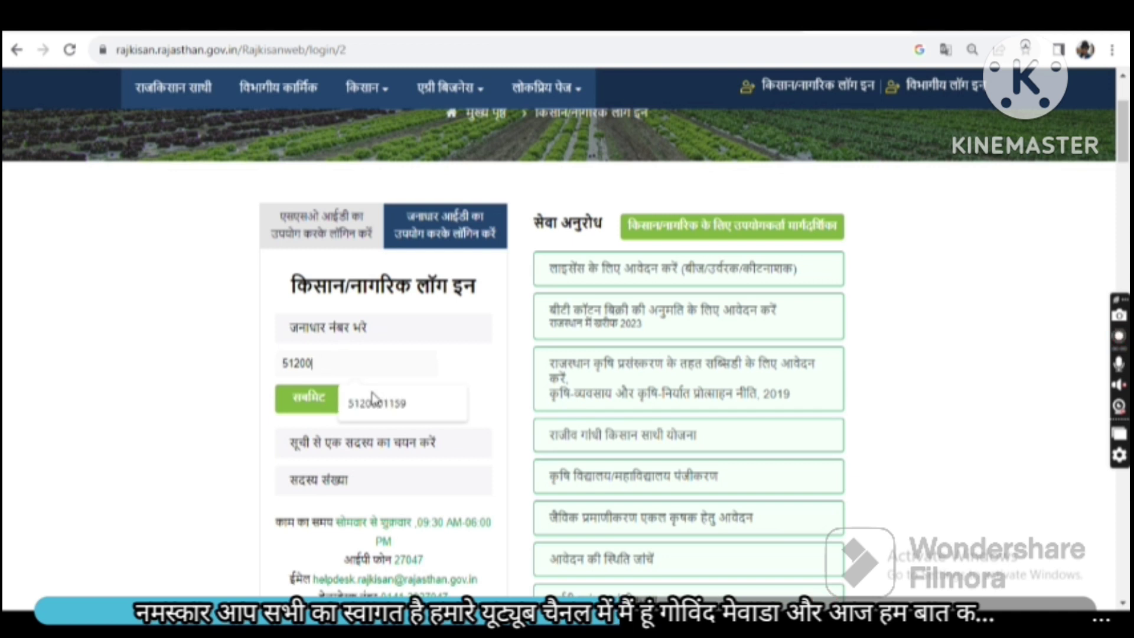
- Look up the family by its Jan Aadhaar number, select the first member, and request an OTP
click(373, 404)
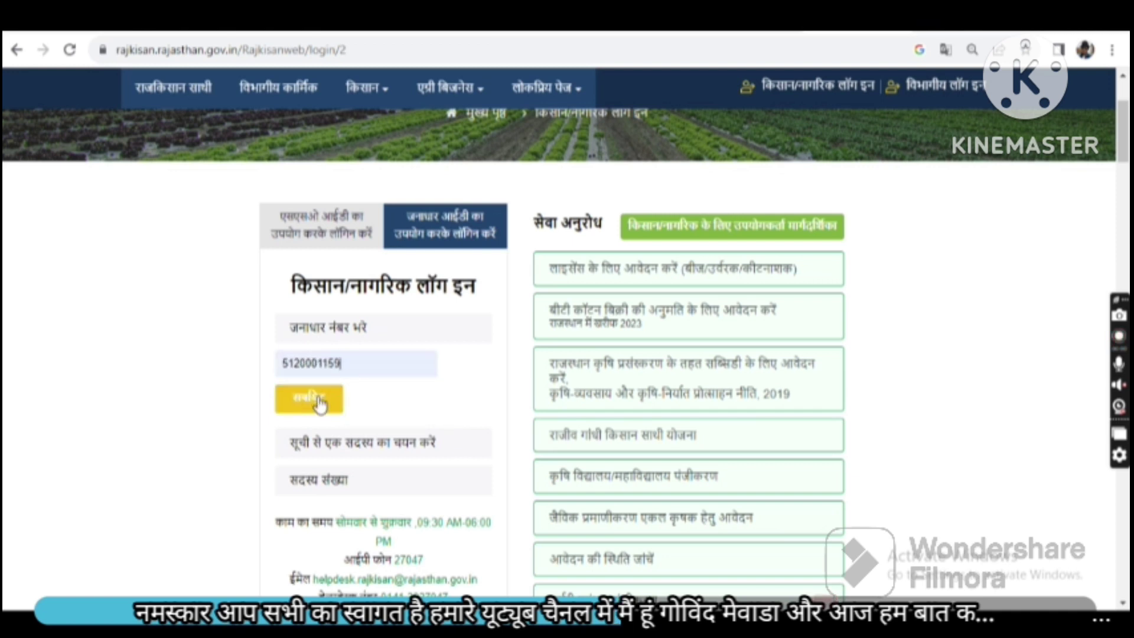
click(320, 404)
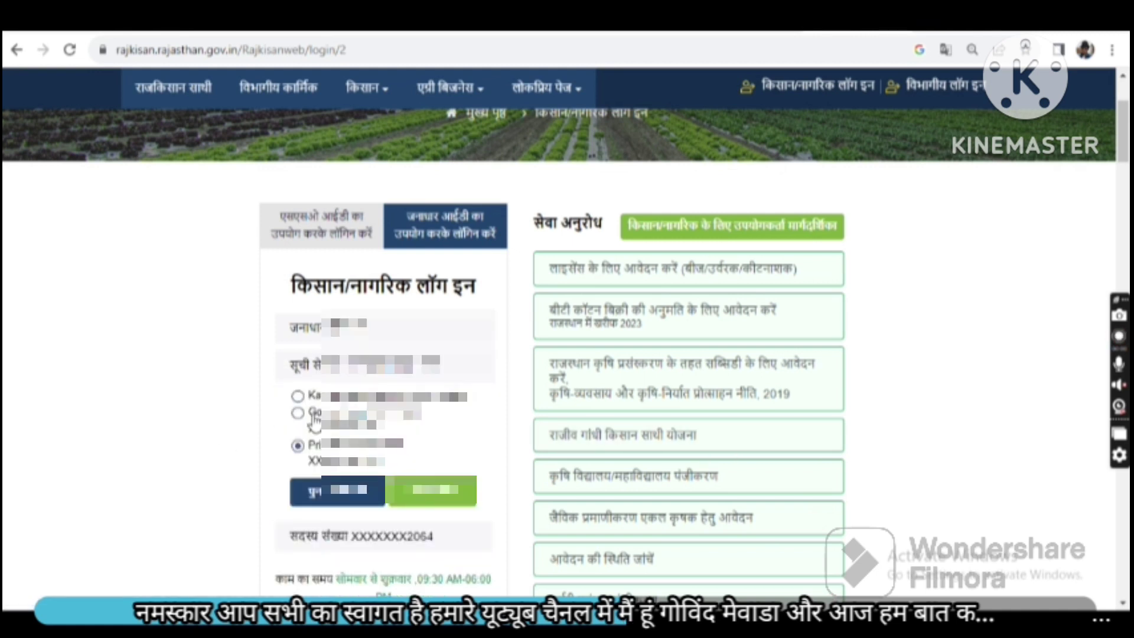
click(298, 396)
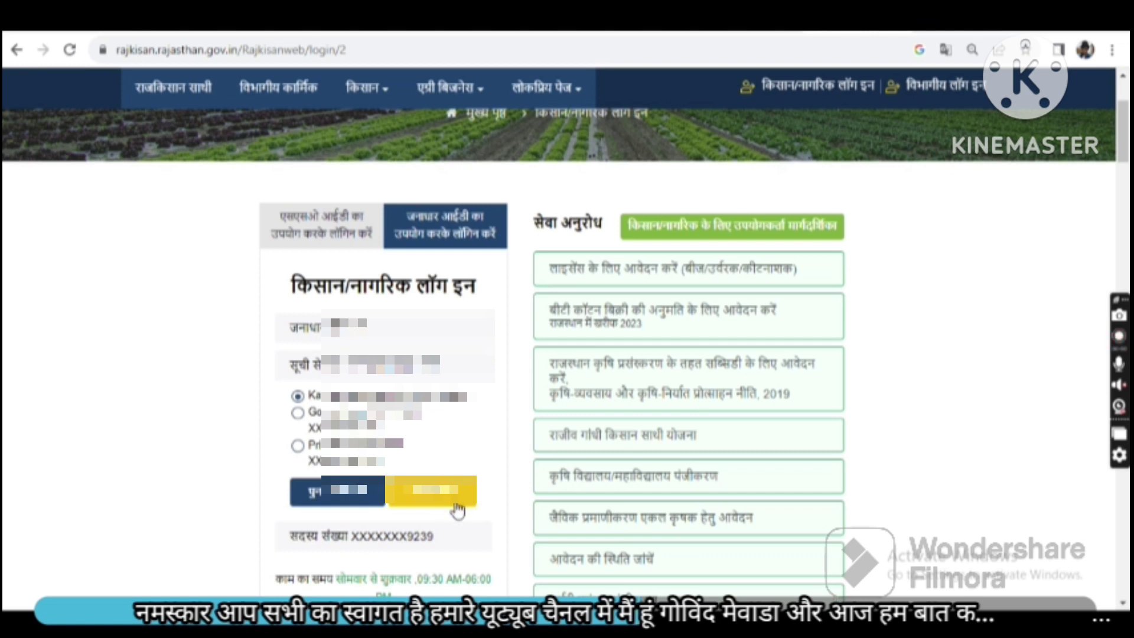
click(431, 490)
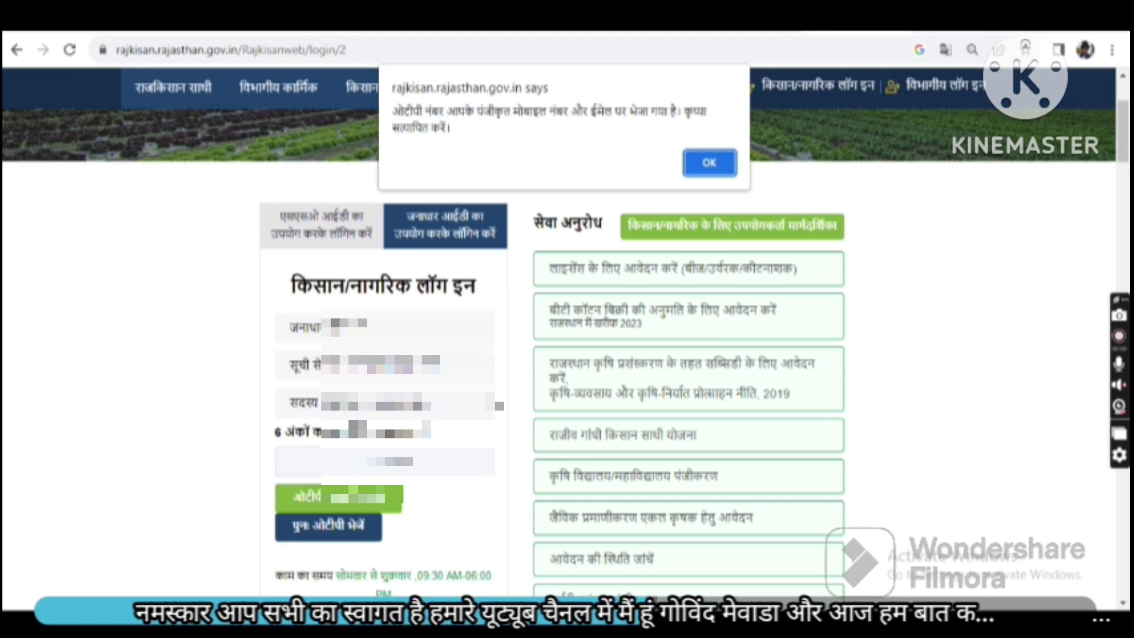
- Dismiss the OTP-sent alert and verify the six-digit OTP to log in
click(712, 164)
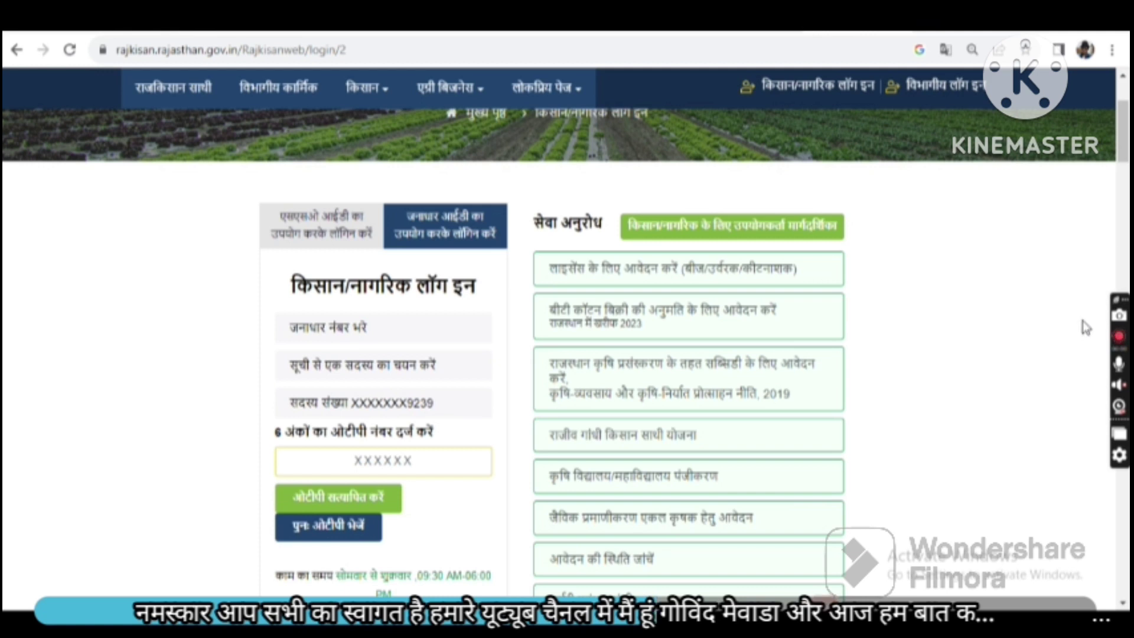
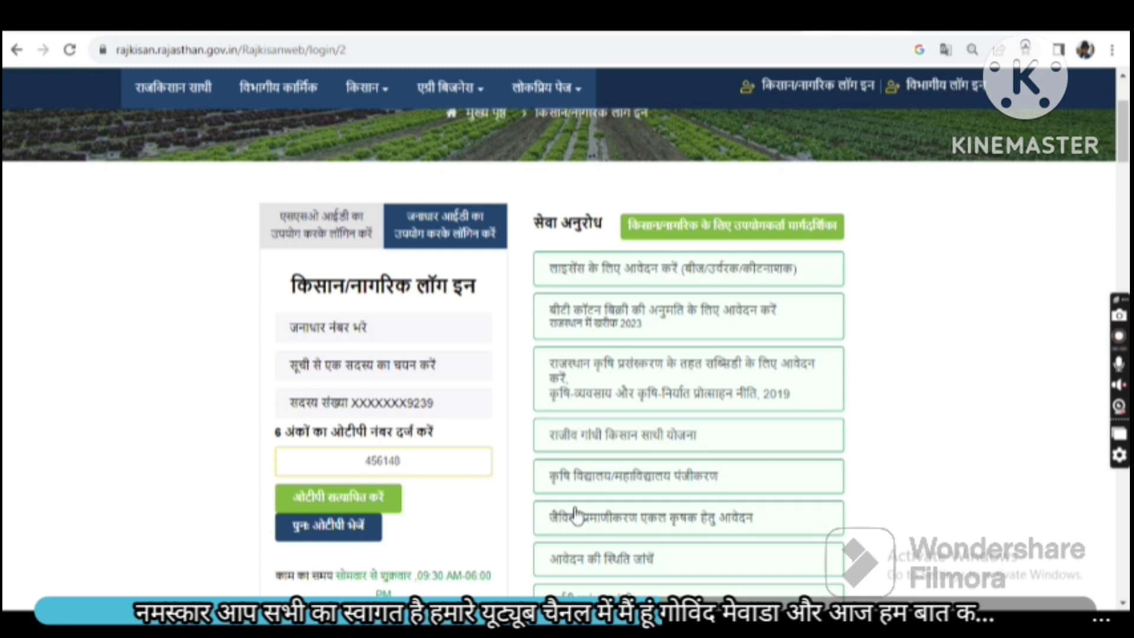
click(367, 496)
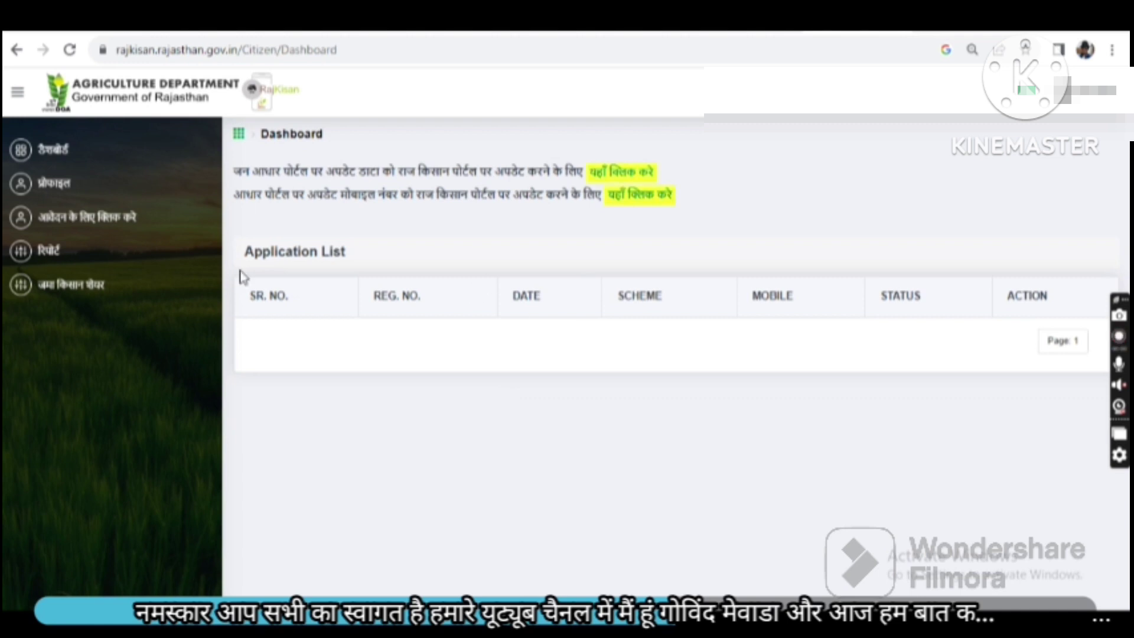
- Go through आवेदन के लिए क्लिक करे and कृषि सब्सिडी सेवाएं to the Farm Implement Instructions
click(97, 225)
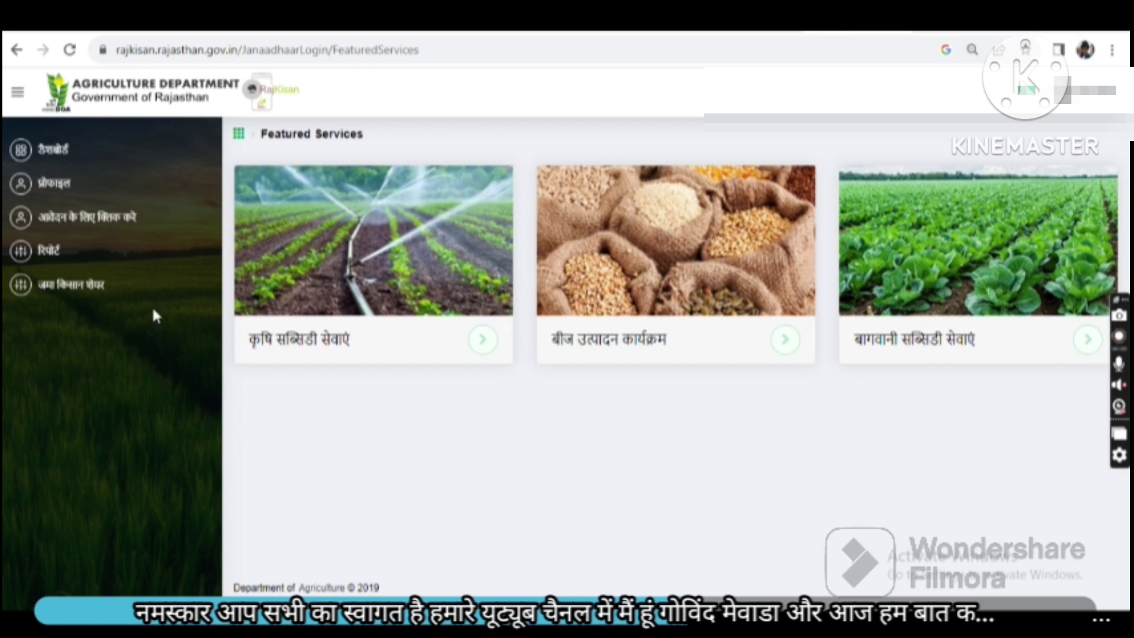
click(21, 92)
click(21, 92)
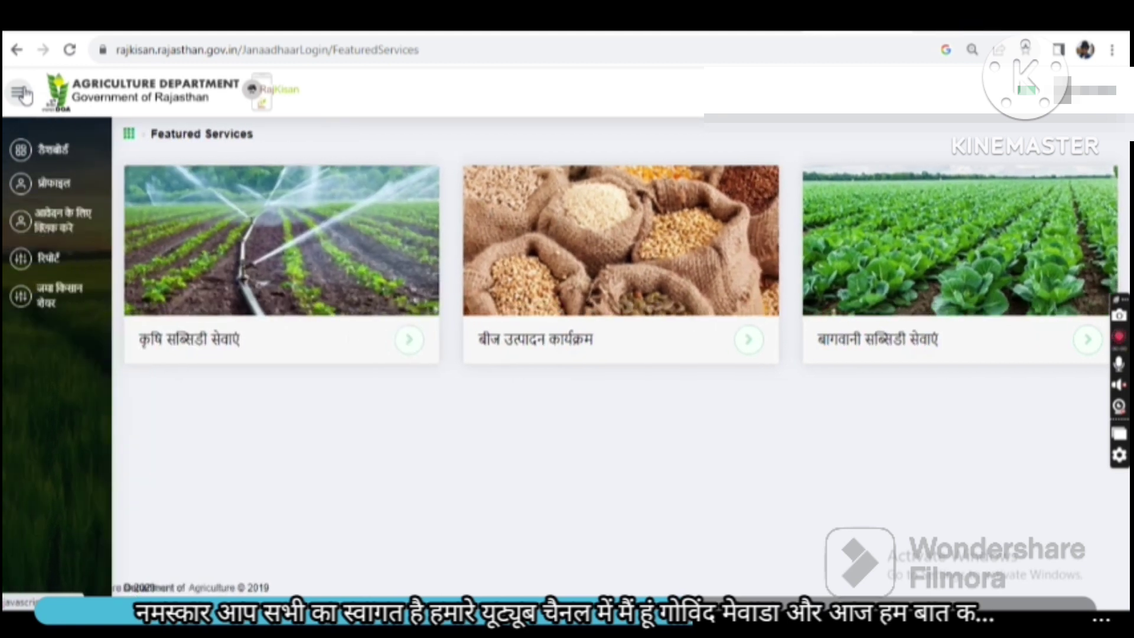
click(86, 221)
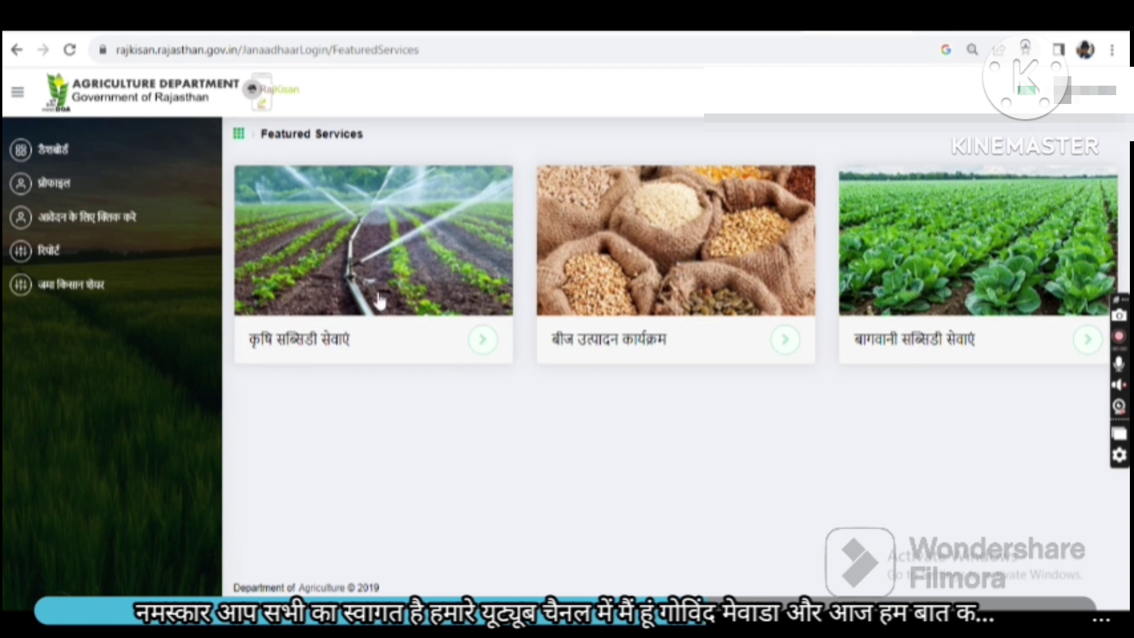
click(293, 343)
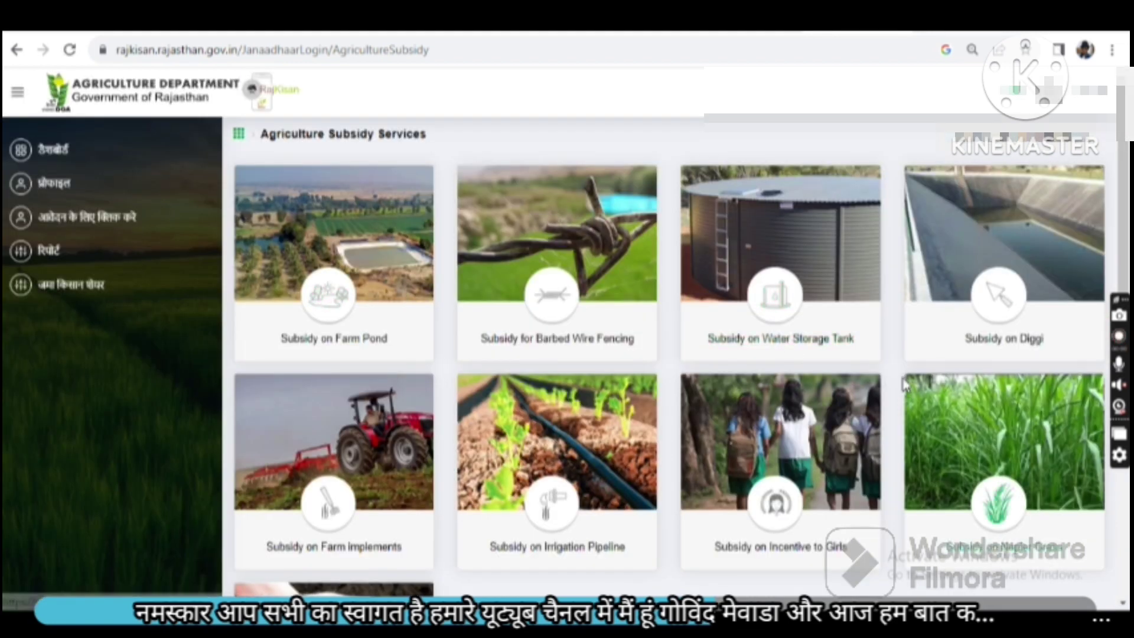
scroll(904, 386, down, 2)
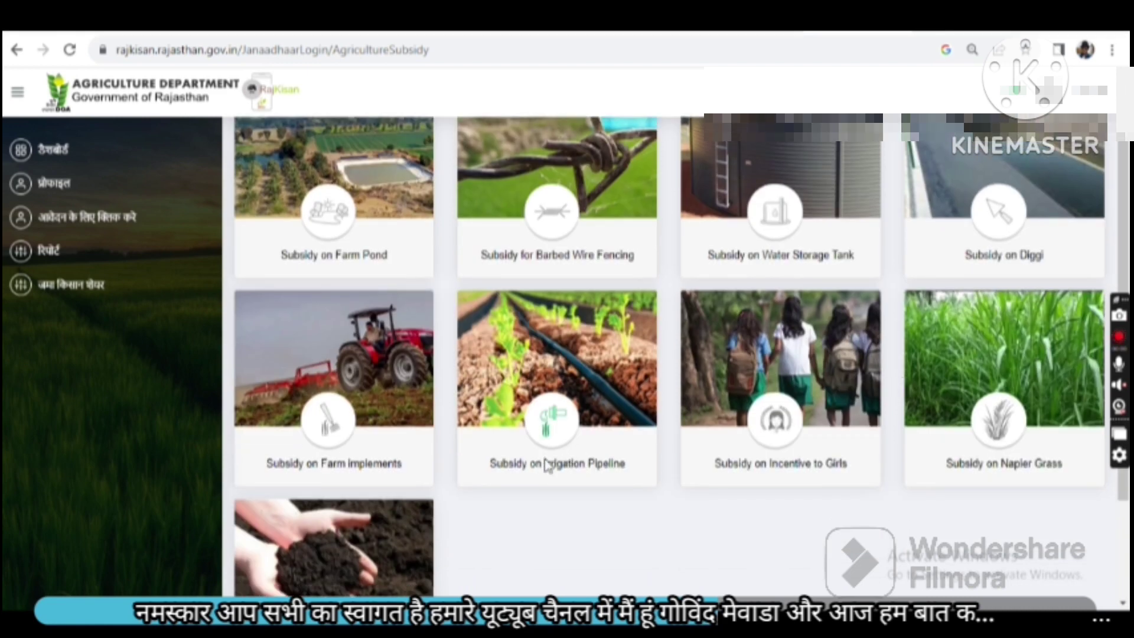
scroll(587, 540, up, 2)
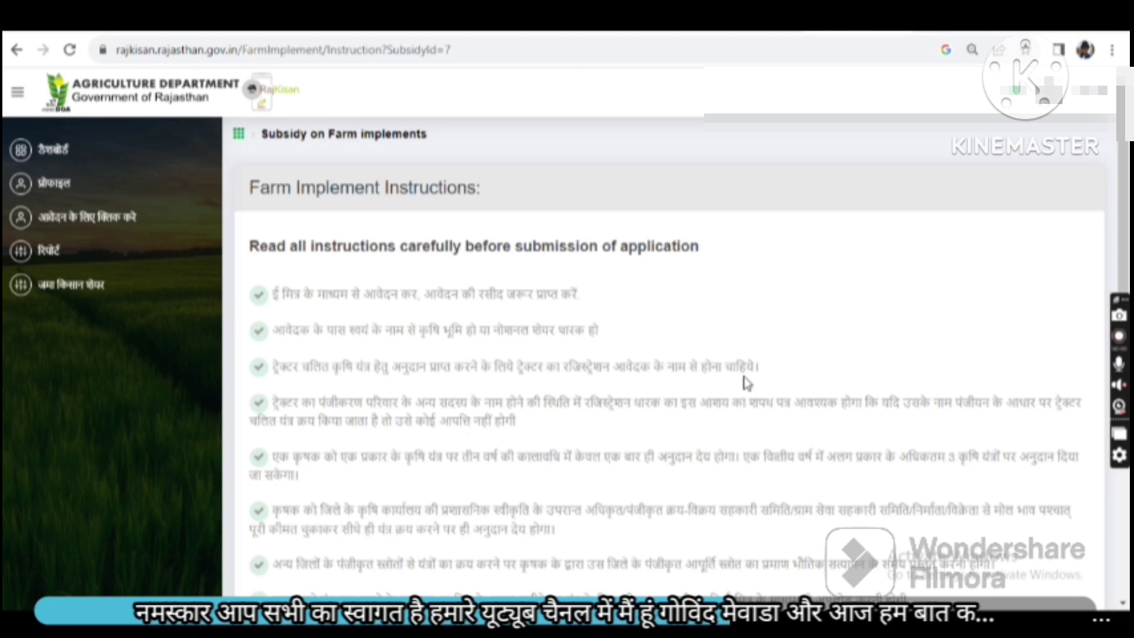
- Tick 'I have read all the instructions carefully' and continue to the registration form
scroll(748, 384, down, 1)
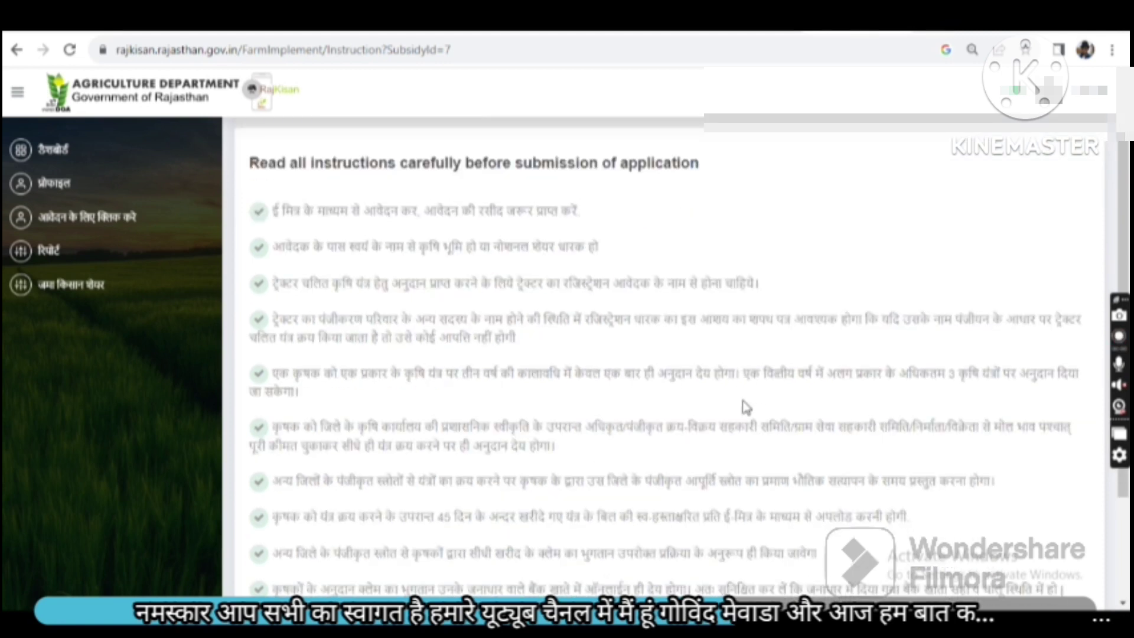
scroll(746, 408, down, 1)
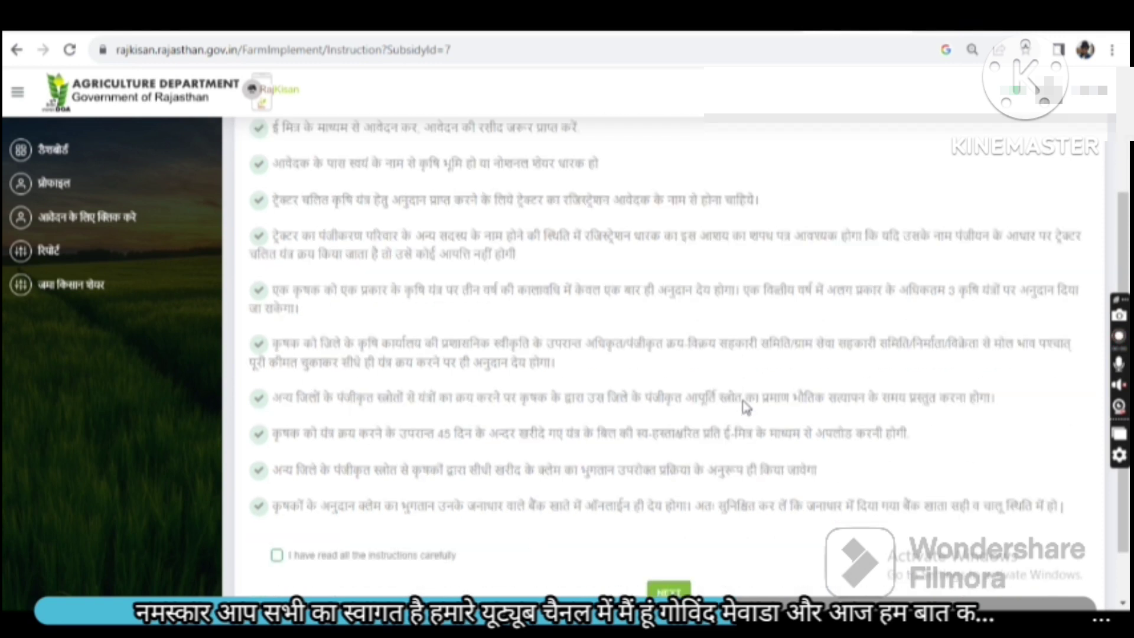
click(276, 556)
scroll(473, 555, down, 1)
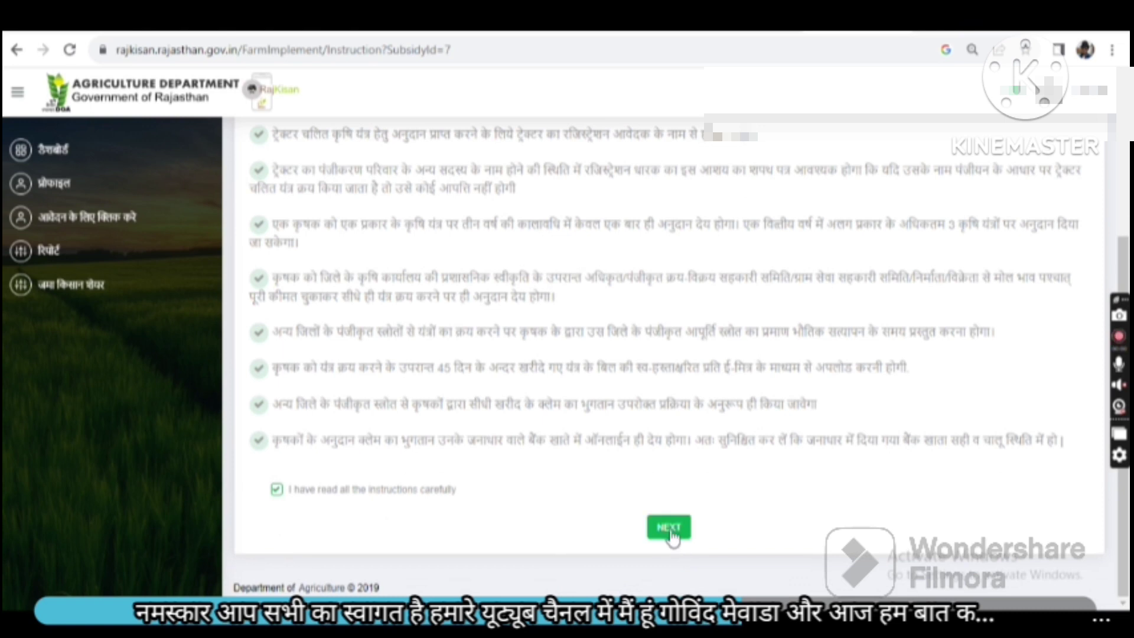
click(672, 533)
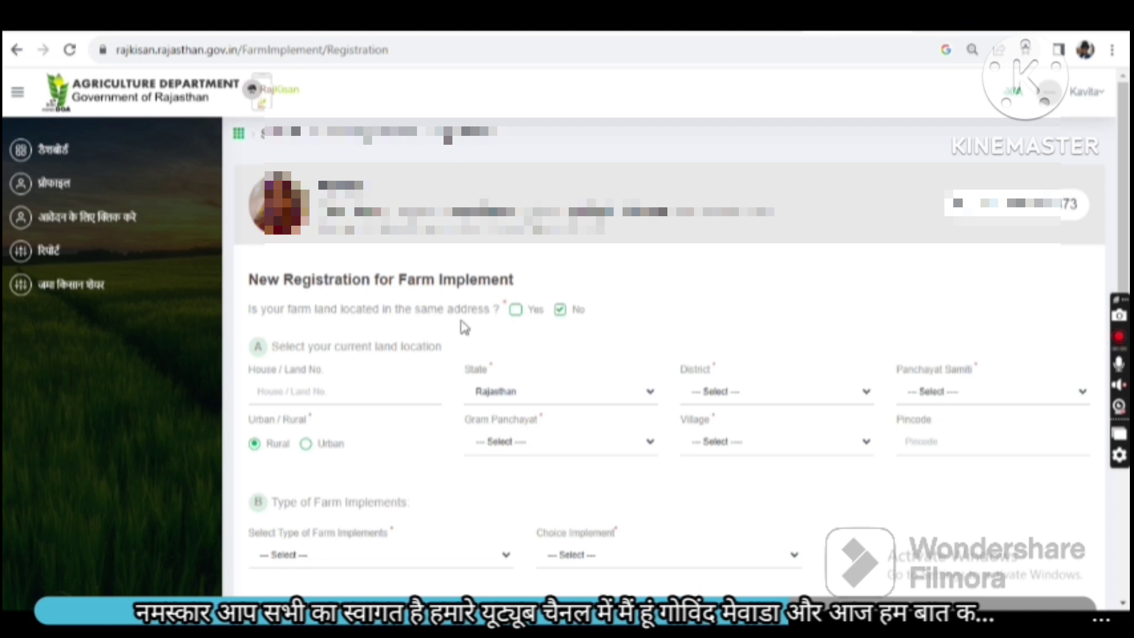
- Answer Yes to 'Is your farm land located in the same address?'
click(516, 309)
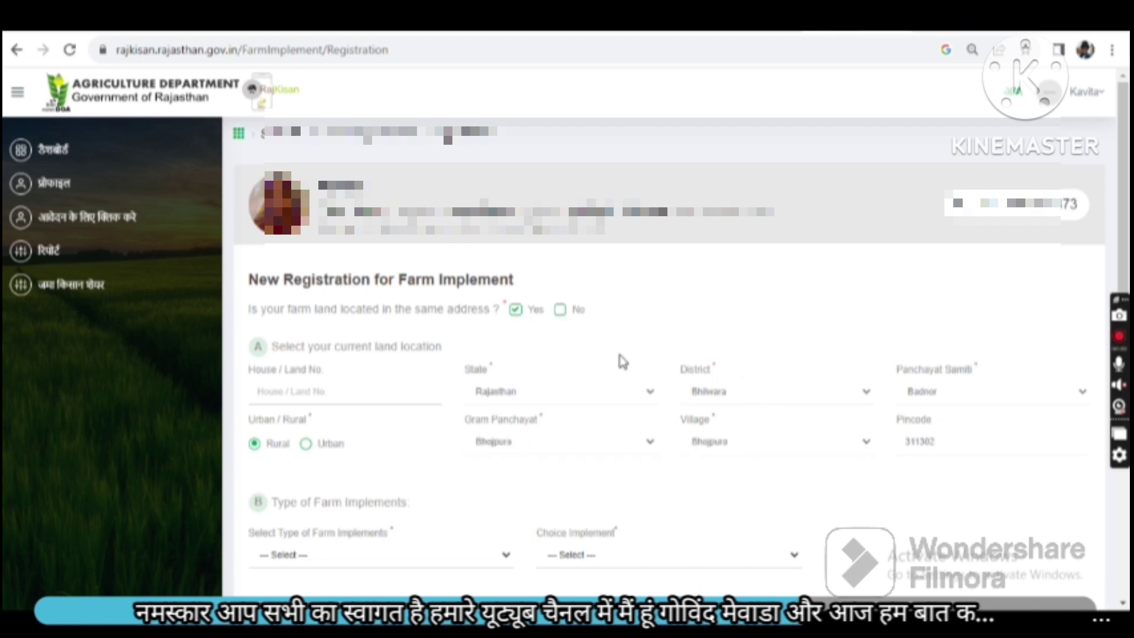
click(561, 312)
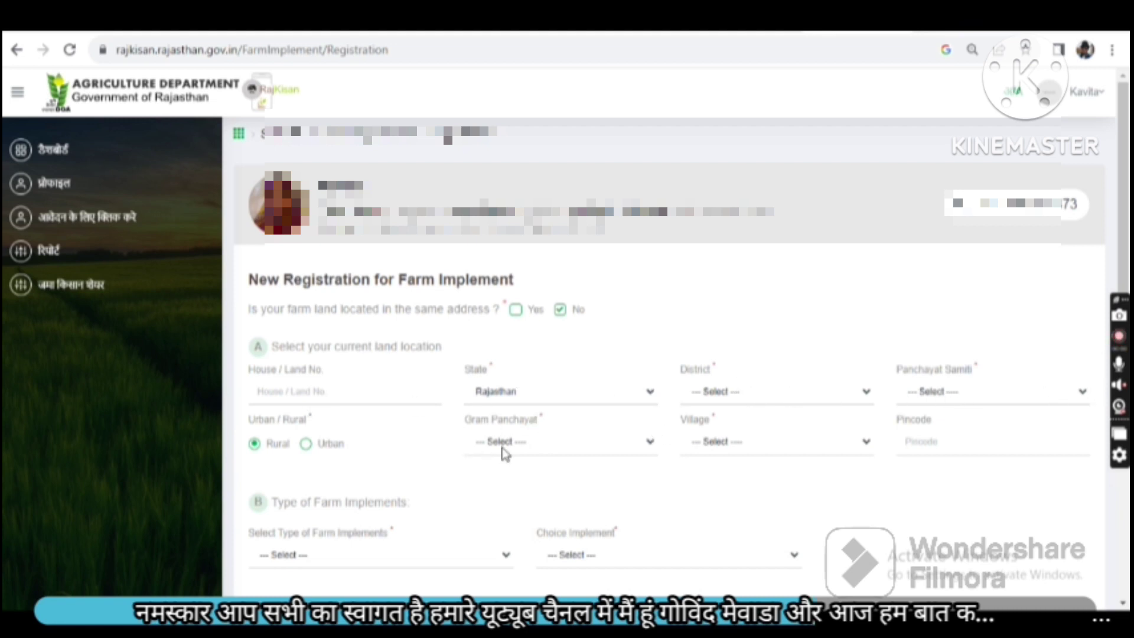
click(518, 311)
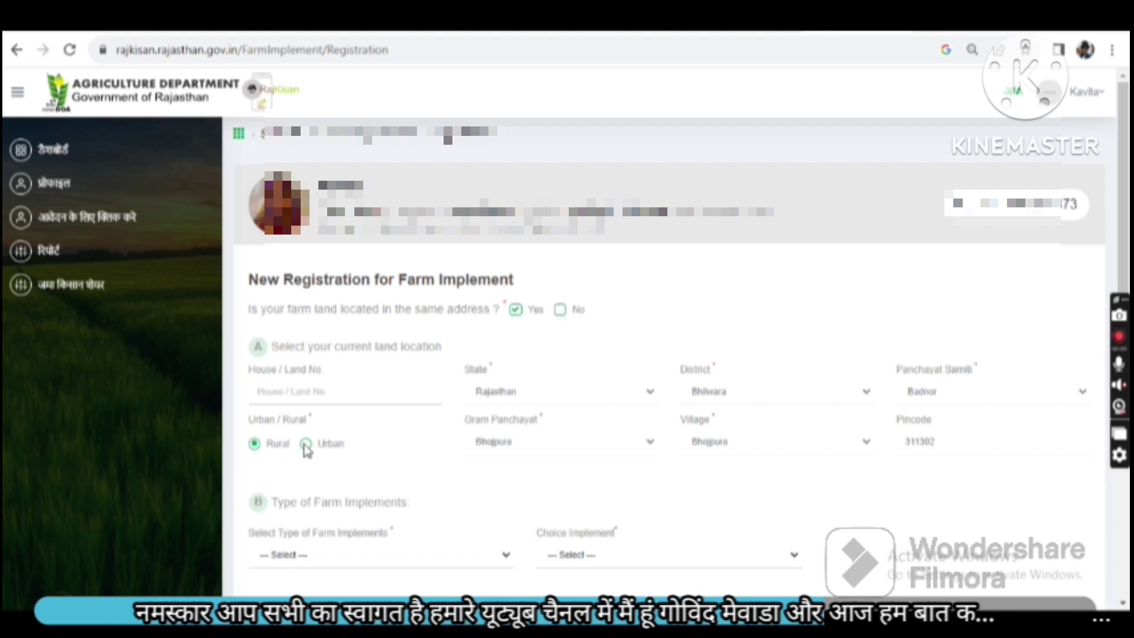
scroll(360, 479, down, 2)
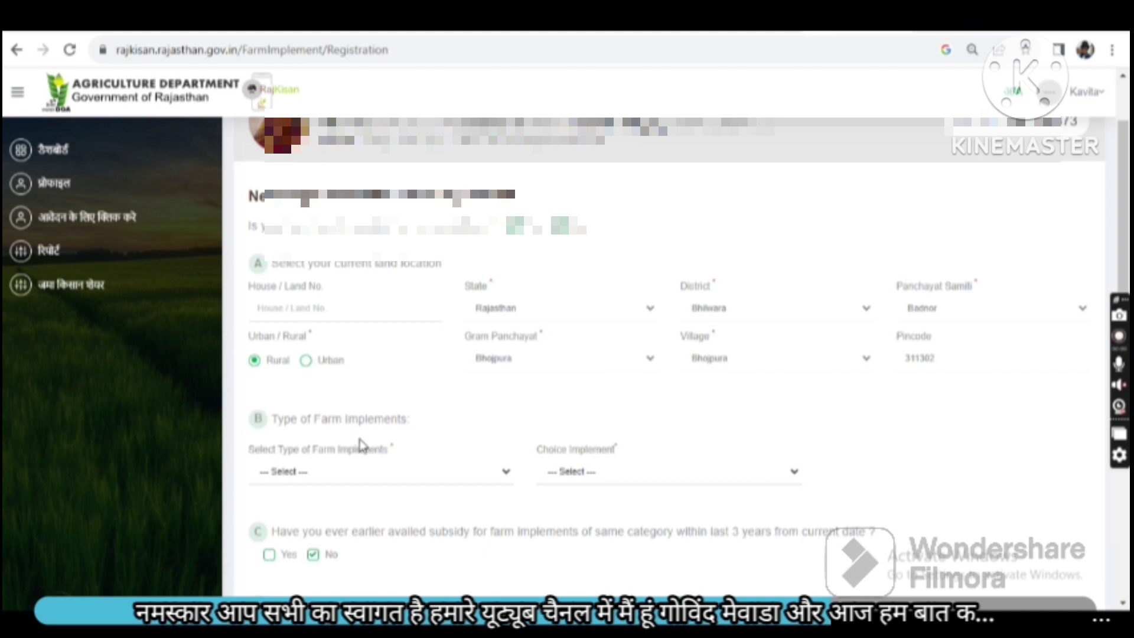
- Set the farm implement type to Bullock Drawn/Hand Operated
scroll(363, 441, down, 2)
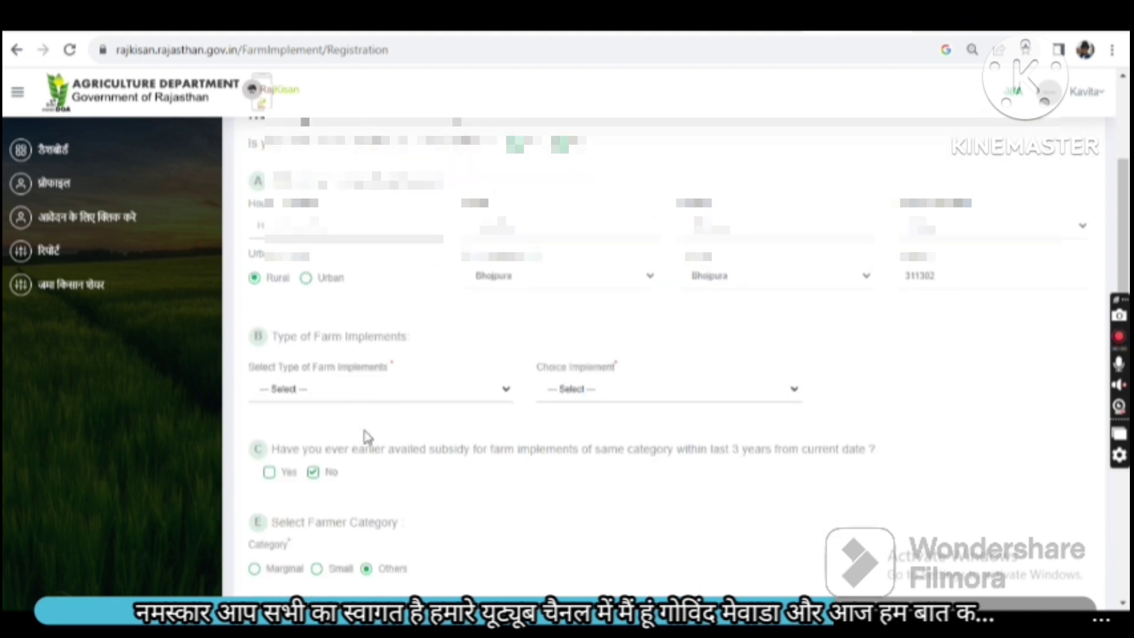
click(366, 388)
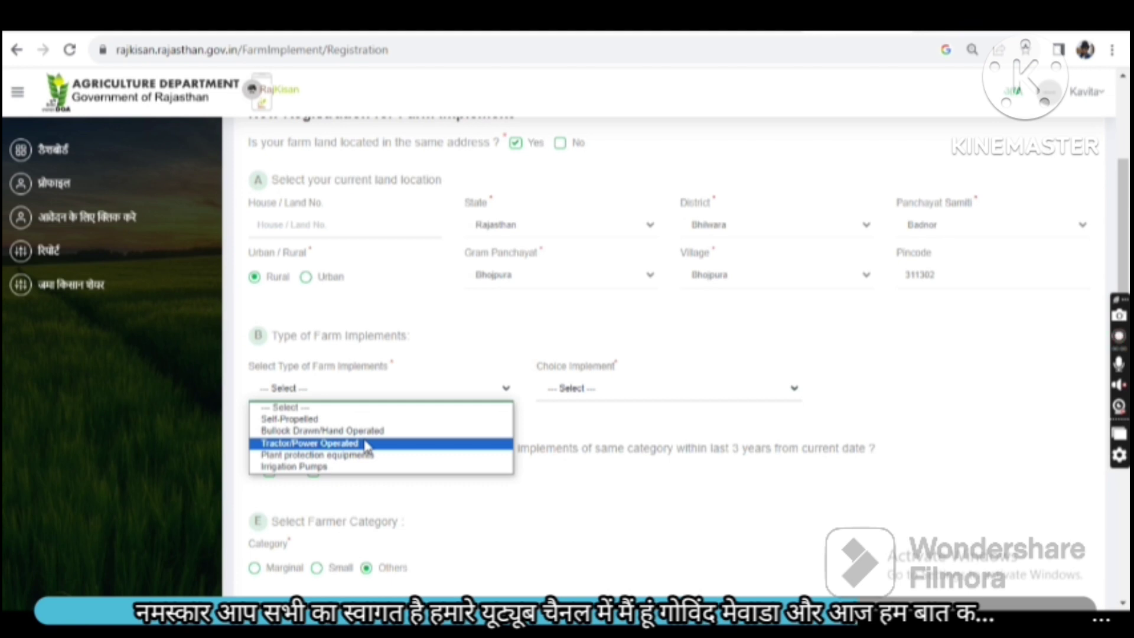
click(367, 445)
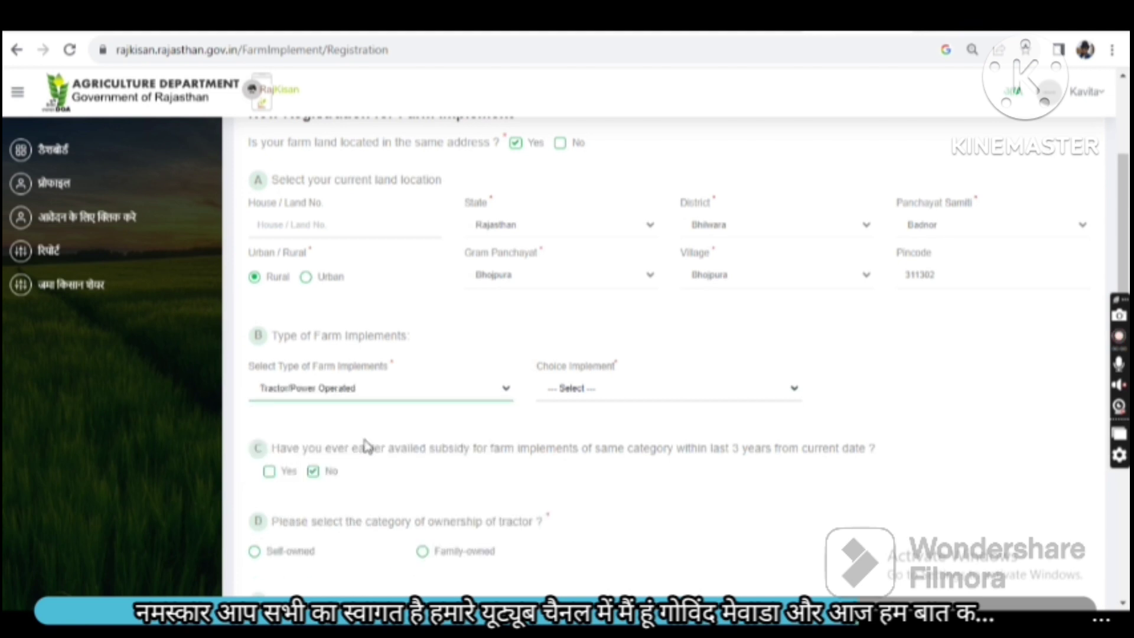
click(304, 391)
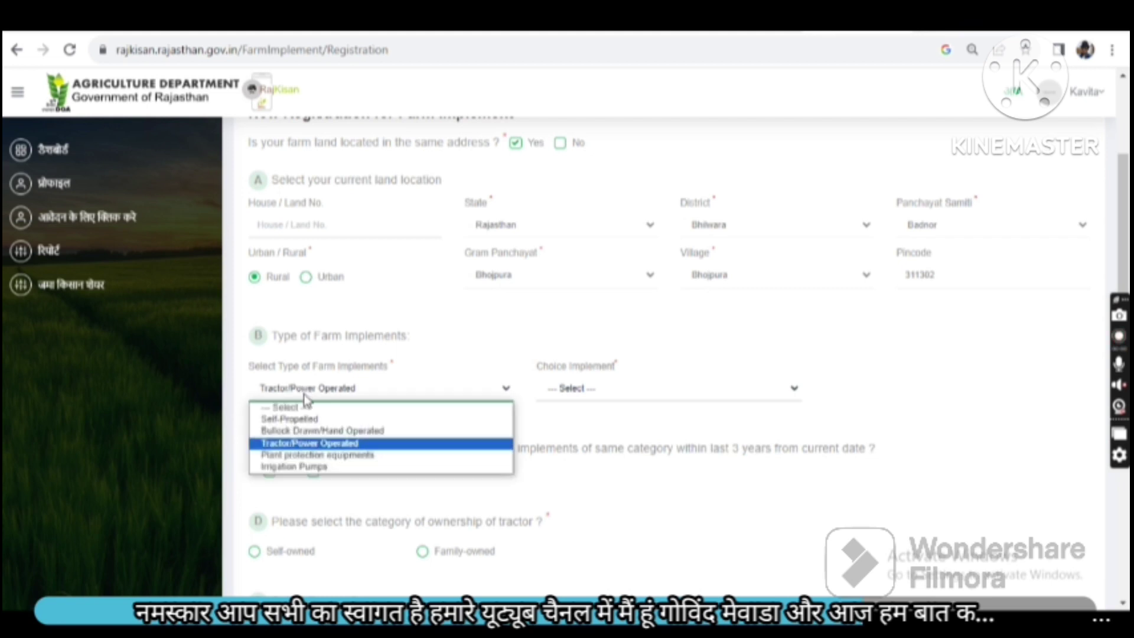
click(325, 434)
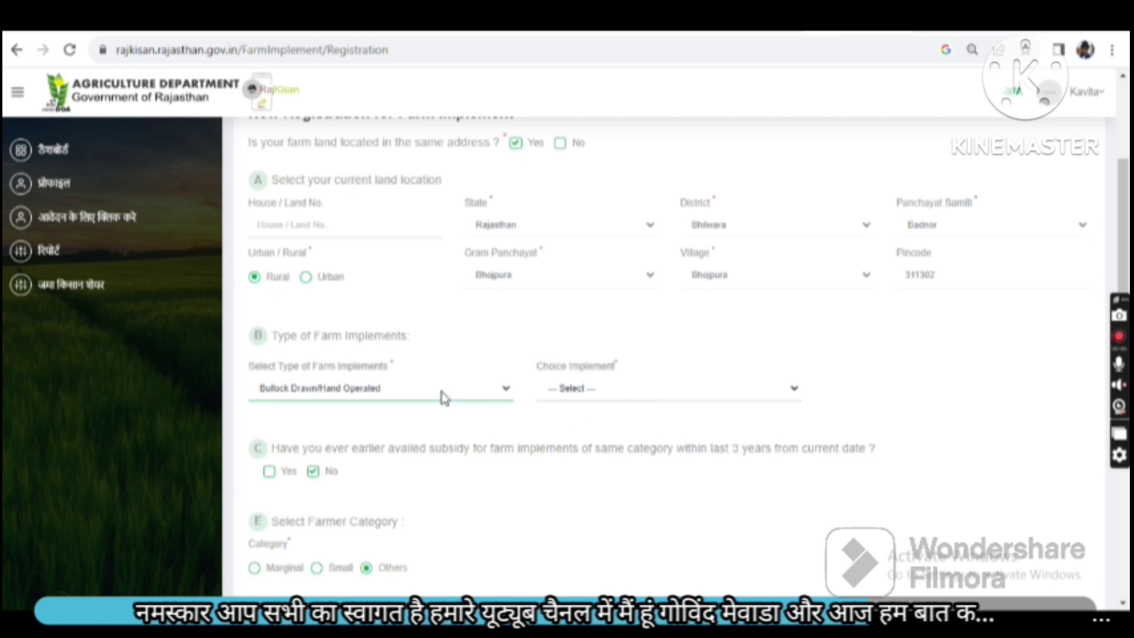
- Choose Chaff Cutter as the implement and scroll down to the upload section
click(609, 395)
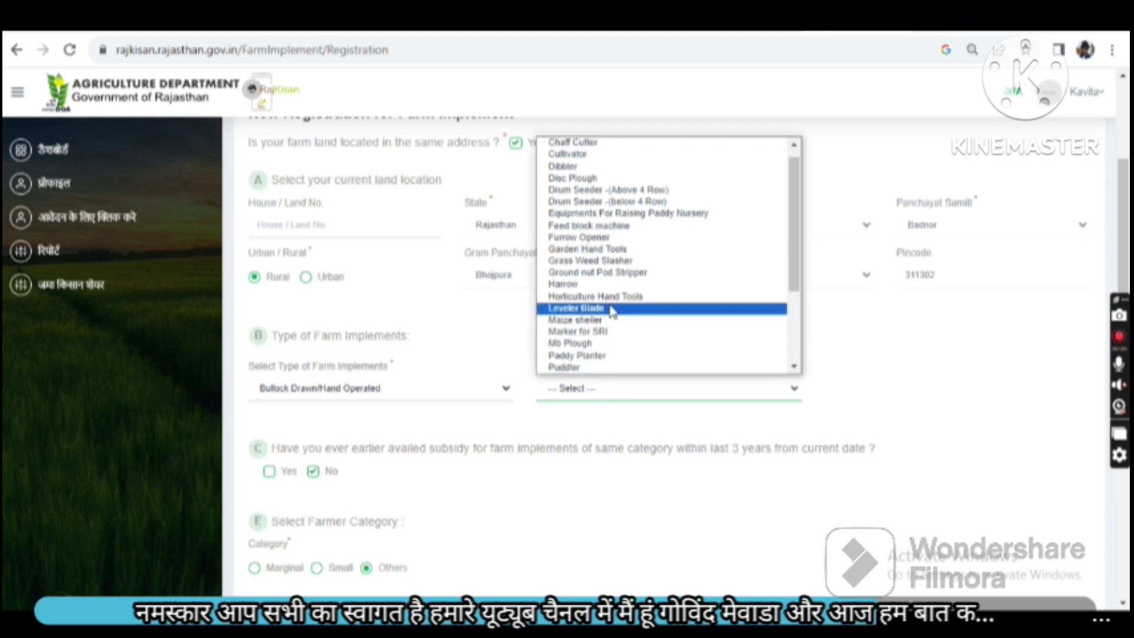
click(602, 148)
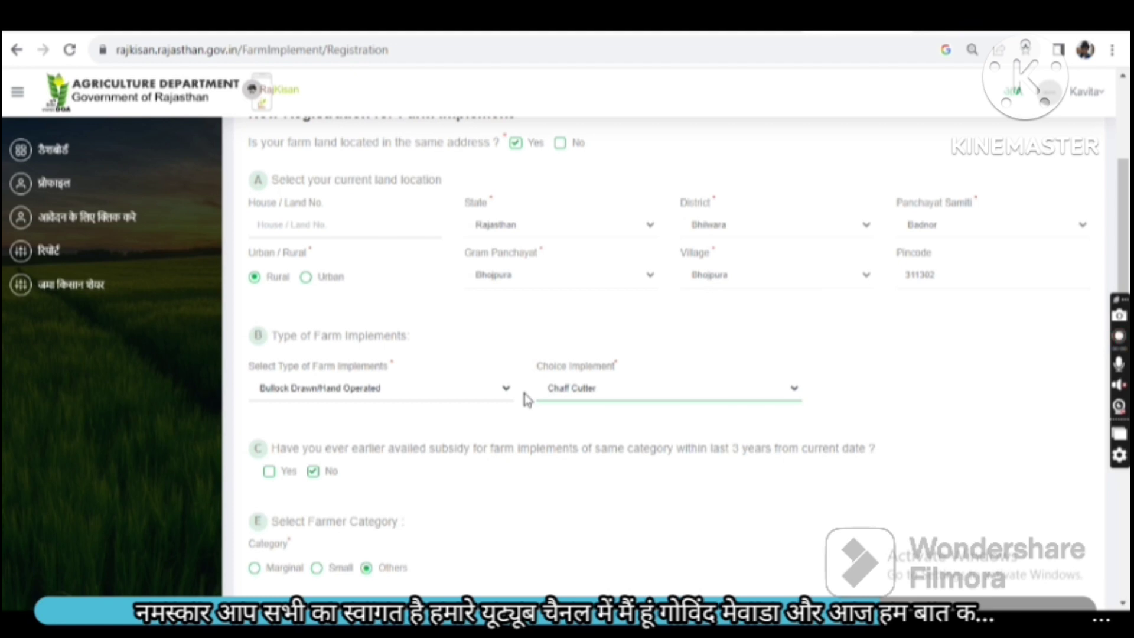
scroll(528, 401, down, 2)
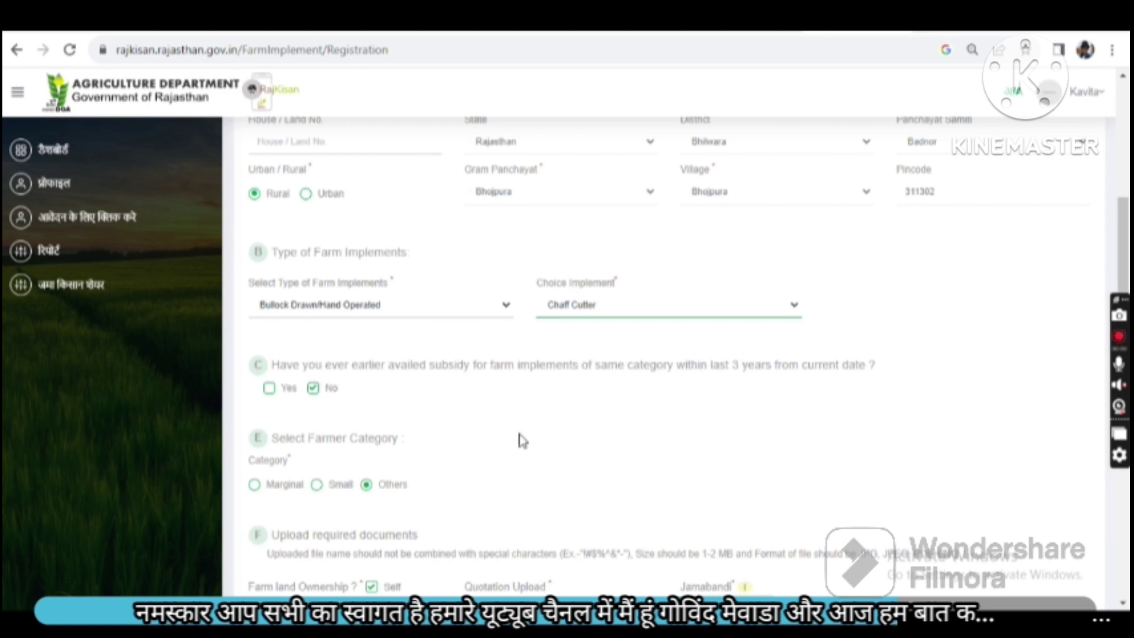
scroll(514, 441, down, 2)
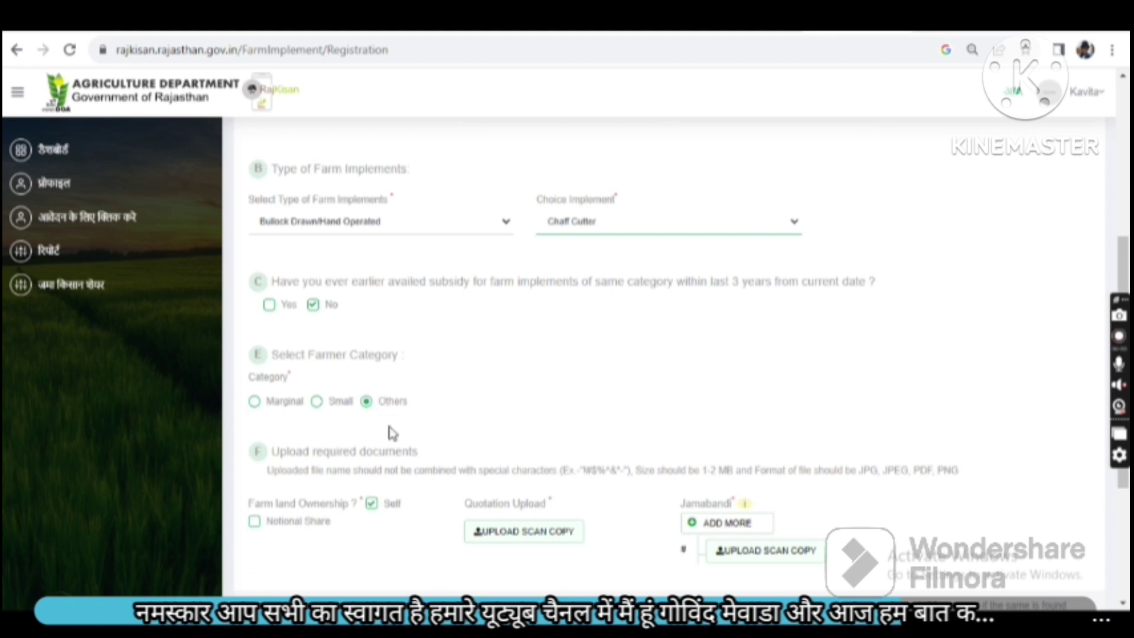
scroll(407, 426, down, 1)
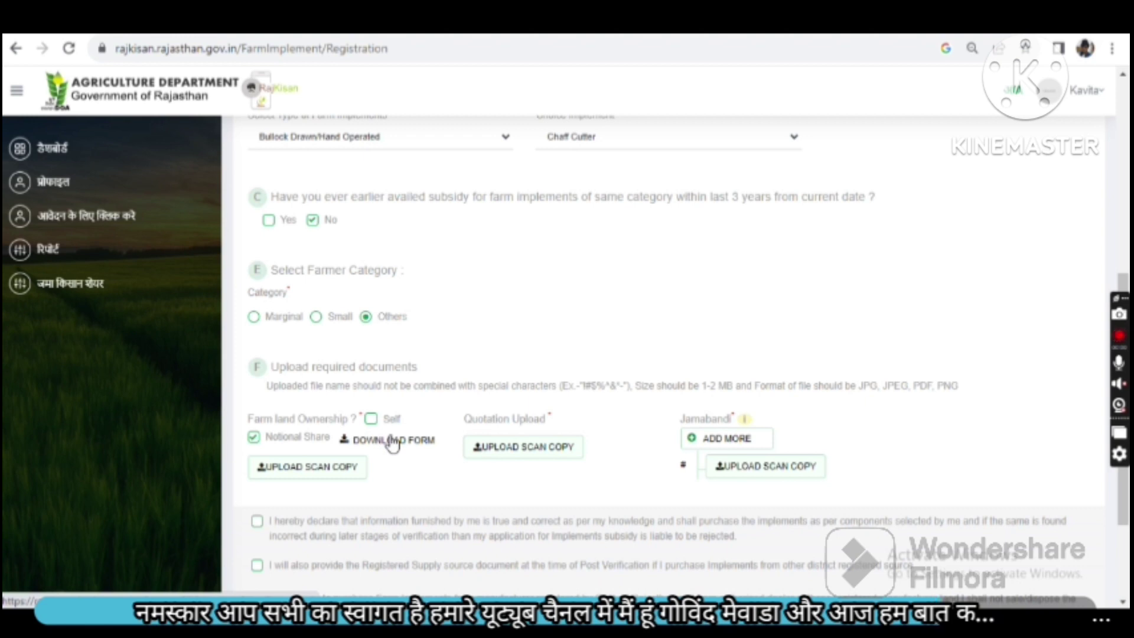
- Tick all four declaration checkboxes above the SUBMIT button
scroll(393, 444, down, 2)
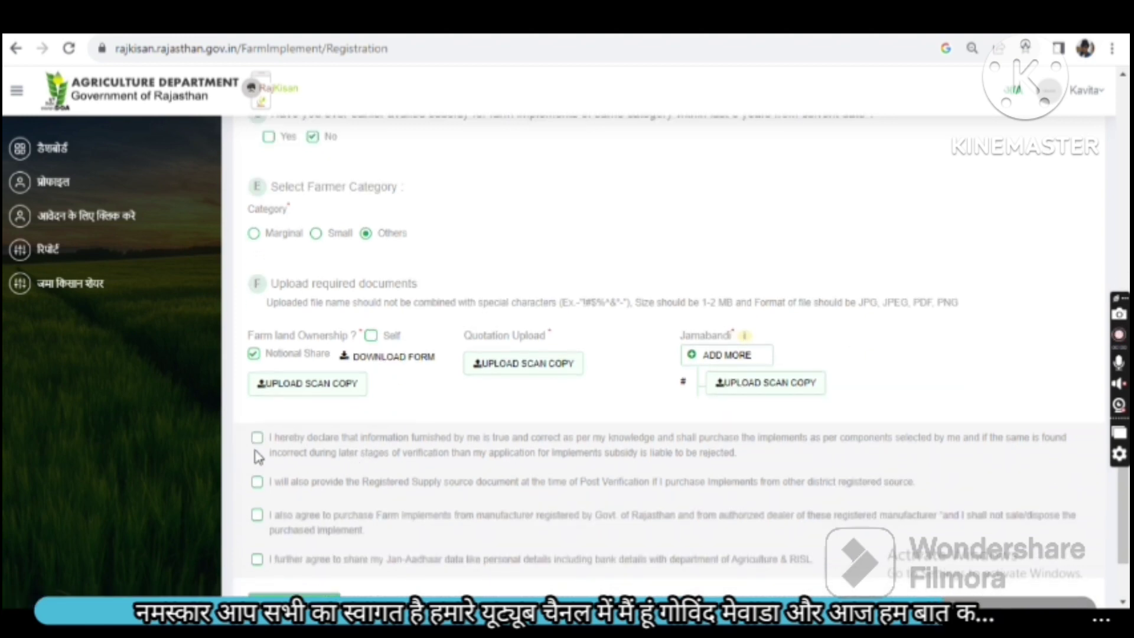
click(258, 484)
click(258, 438)
click(258, 559)
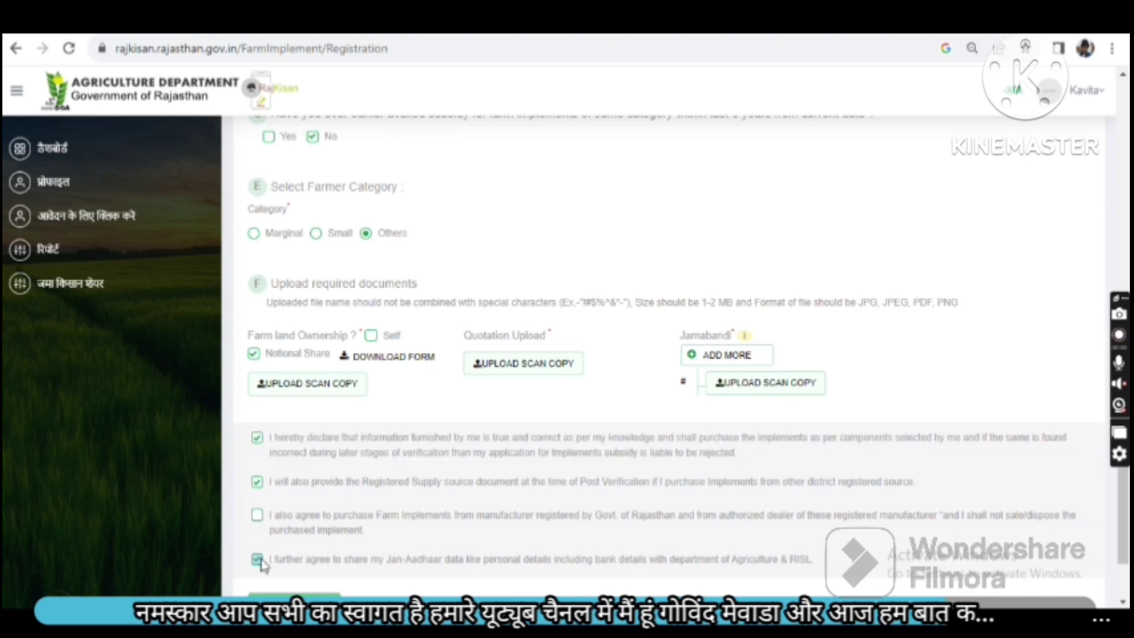
click(258, 515)
scroll(266, 549, down, 1)
scroll(267, 559, down, 1)
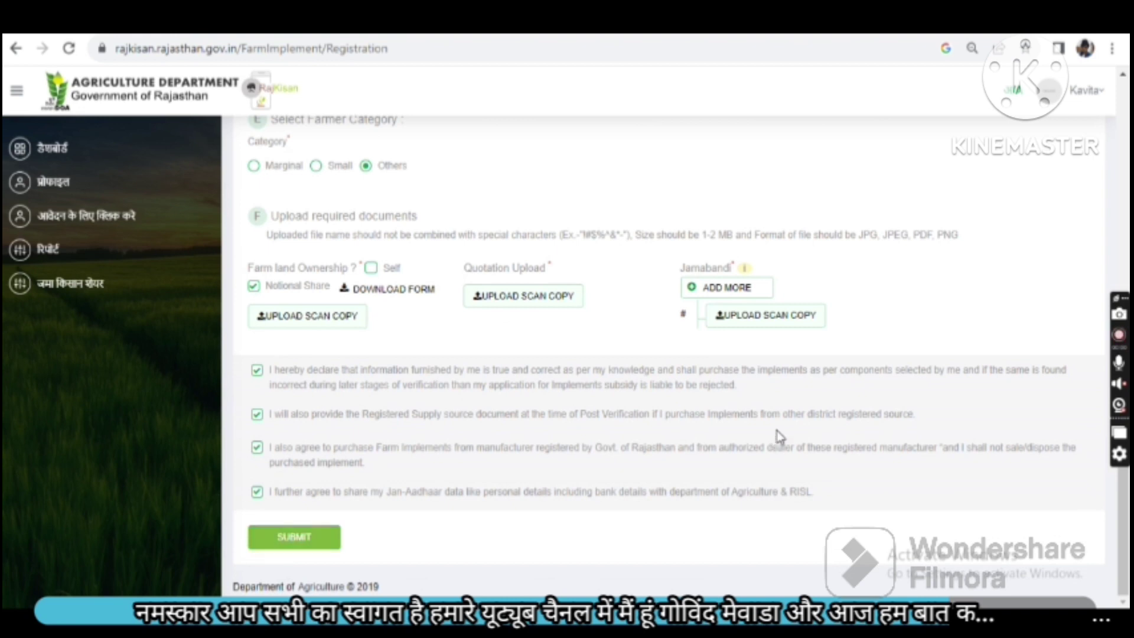
scroll(777, 435, up, 4)
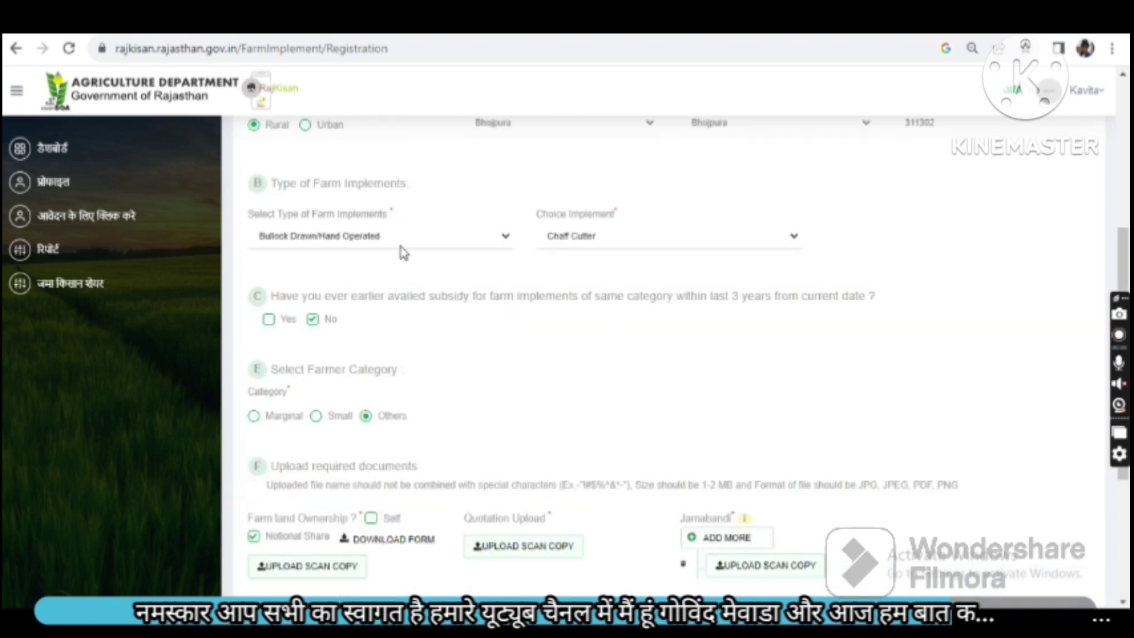
- Switch the implement type to Tractor/Power Operated with Chaff Cutter as the implement
click(393, 237)
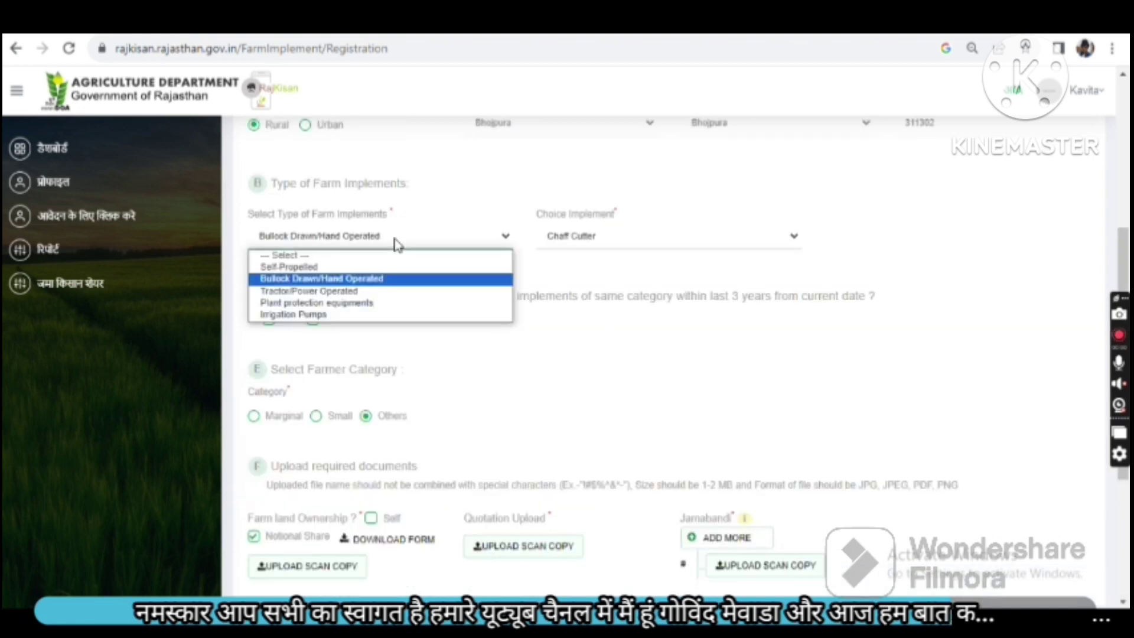
click(379, 292)
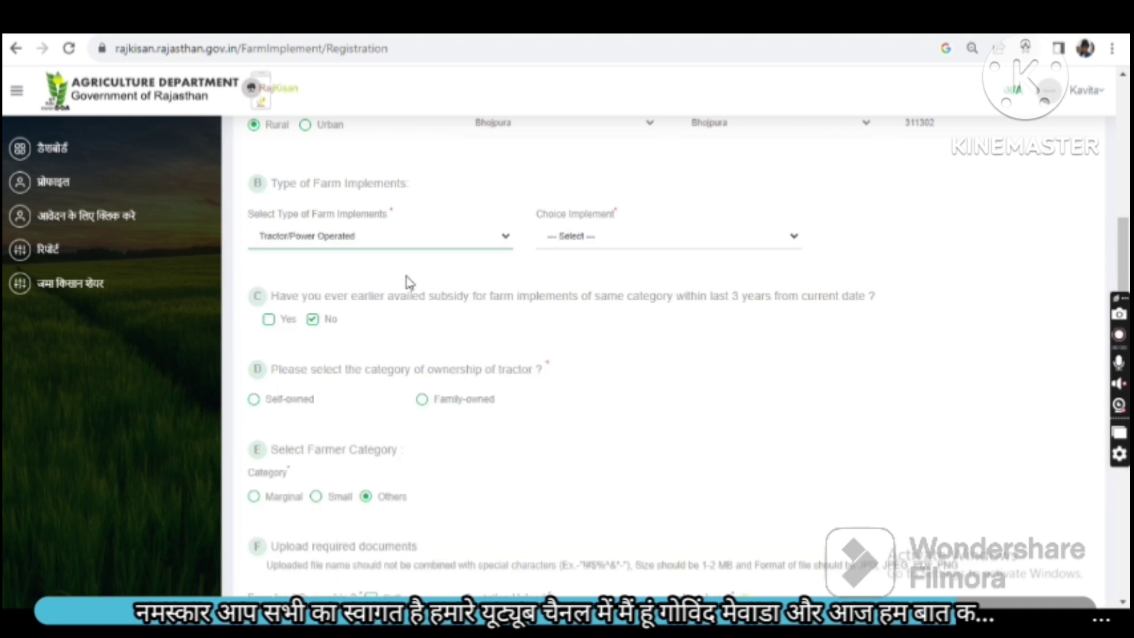
click(635, 244)
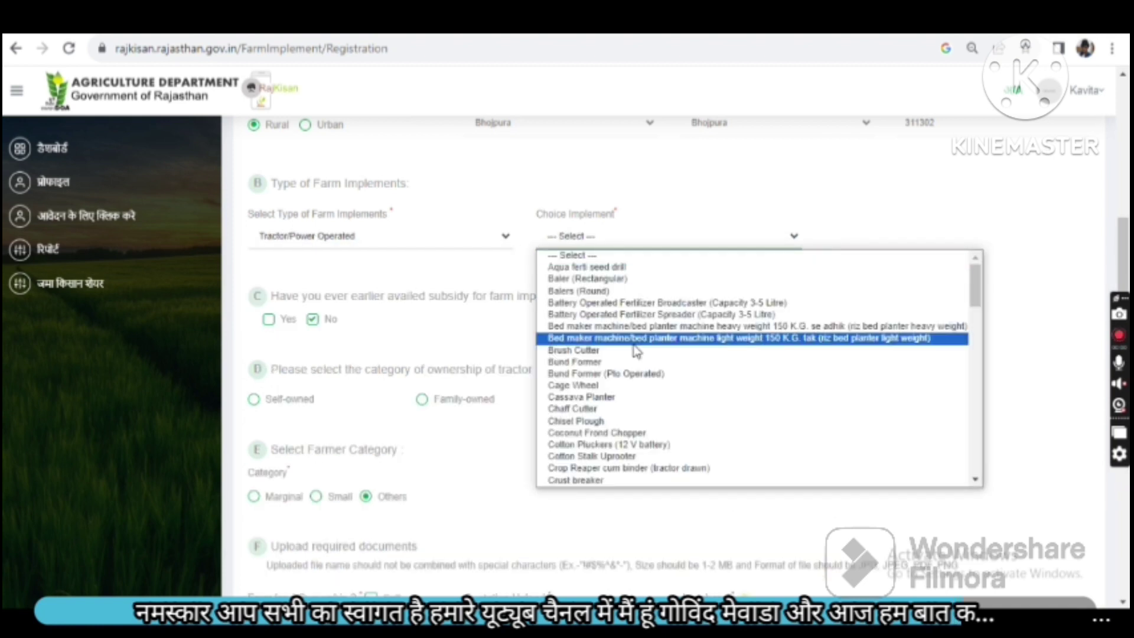
click(634, 410)
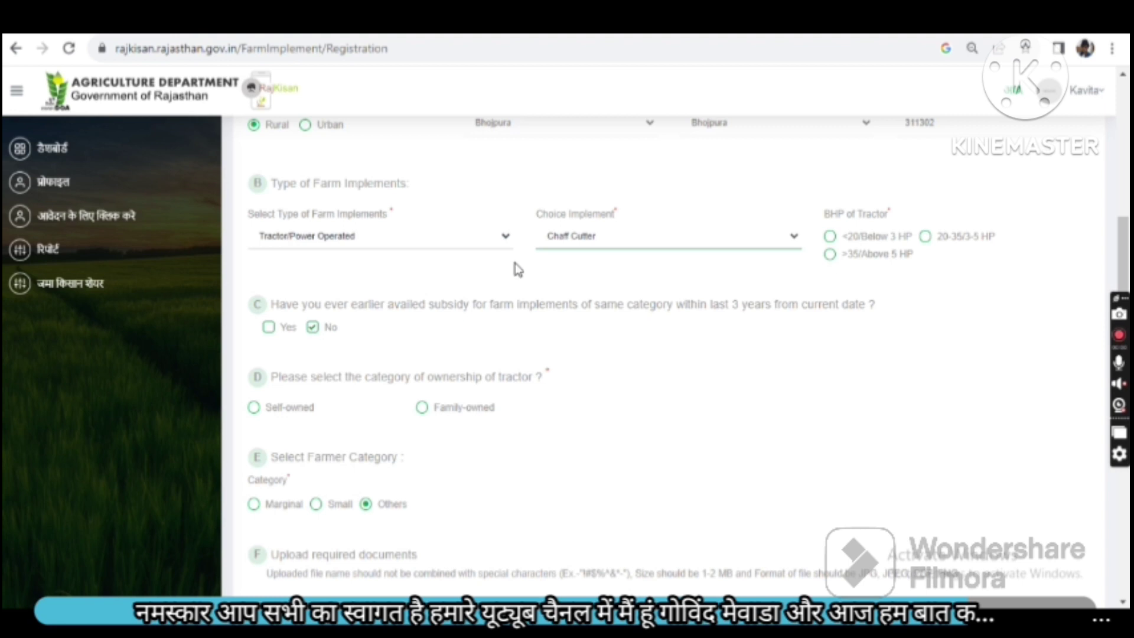
- Set the tractor's BHP to 20-35/3-5 HP
click(830, 237)
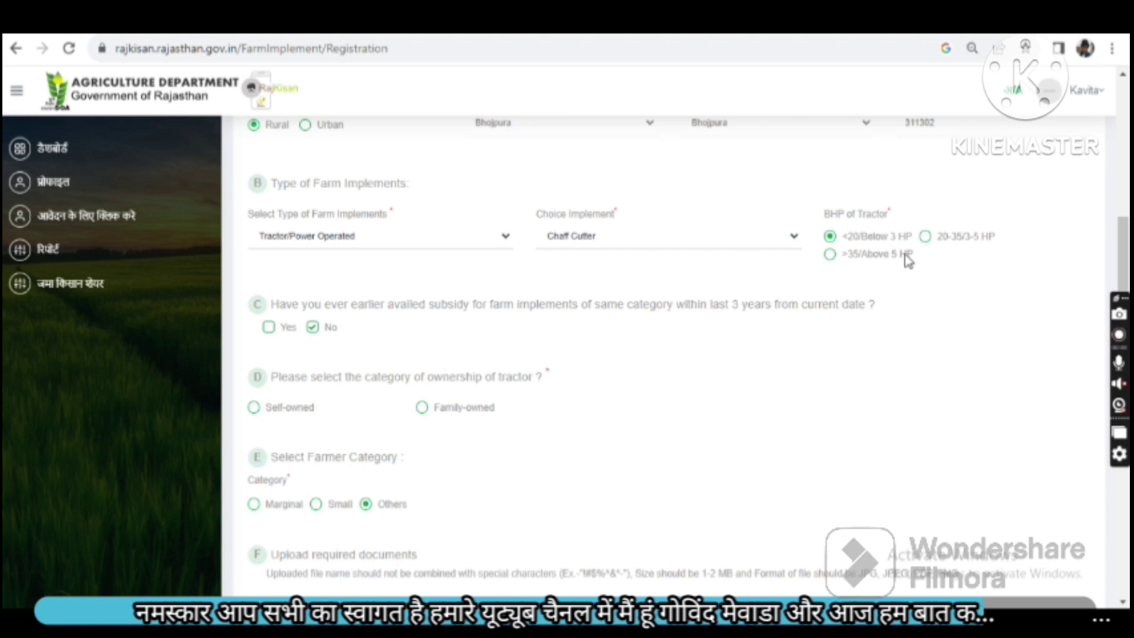
click(926, 238)
scroll(963, 248, down, 2)
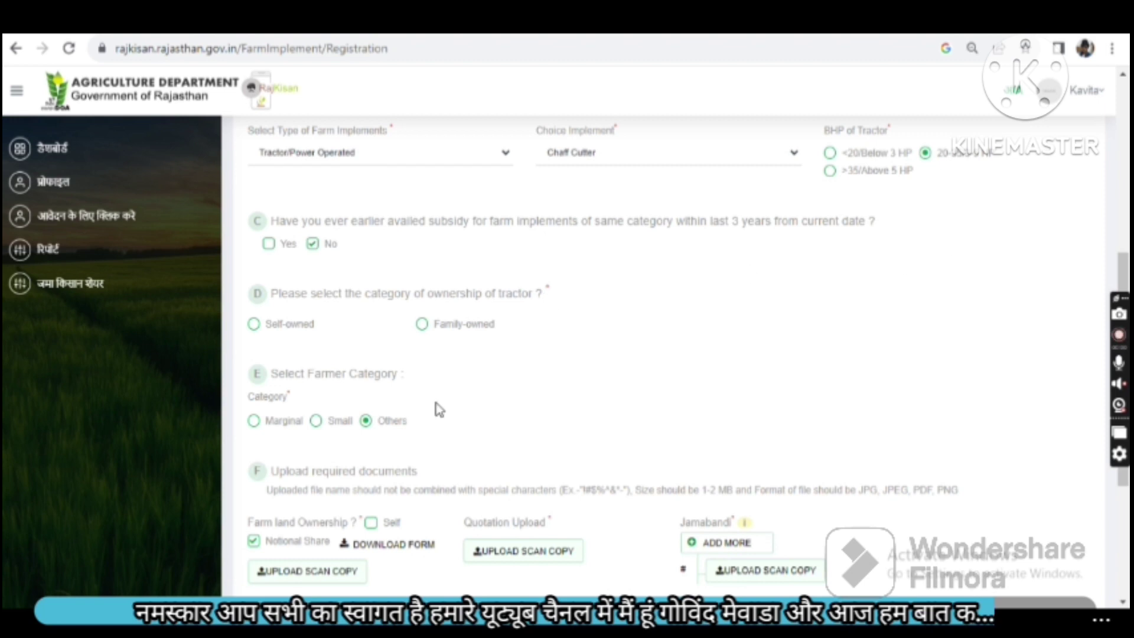
- Mark the tractor as Self-owned in section D
scroll(334, 362, down, 2)
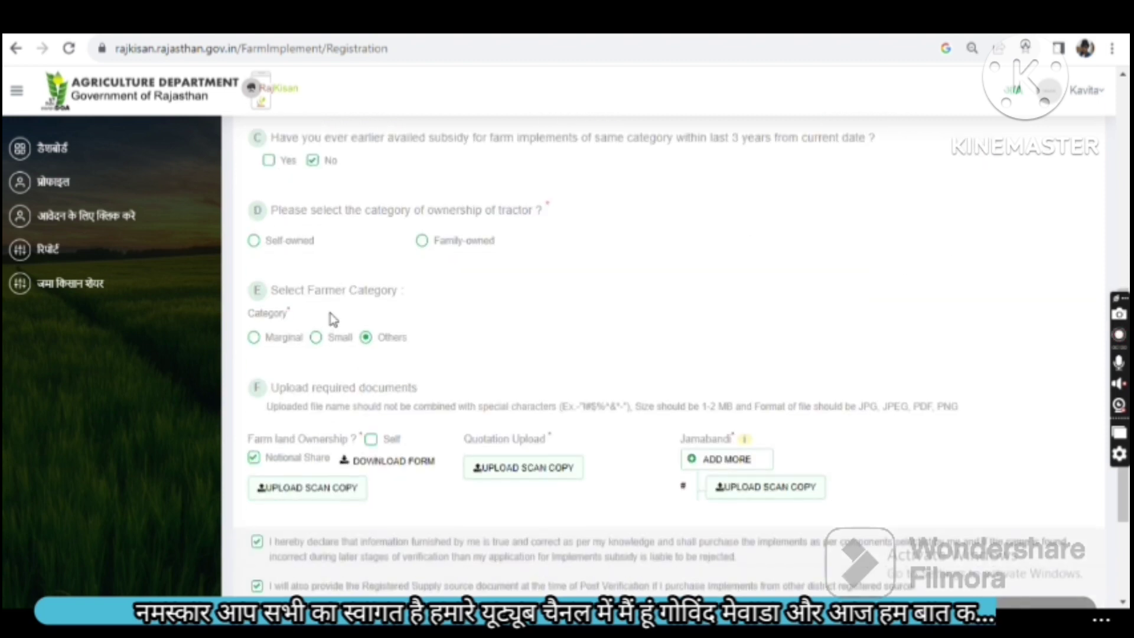
click(254, 240)
scroll(610, 440, down, 2)
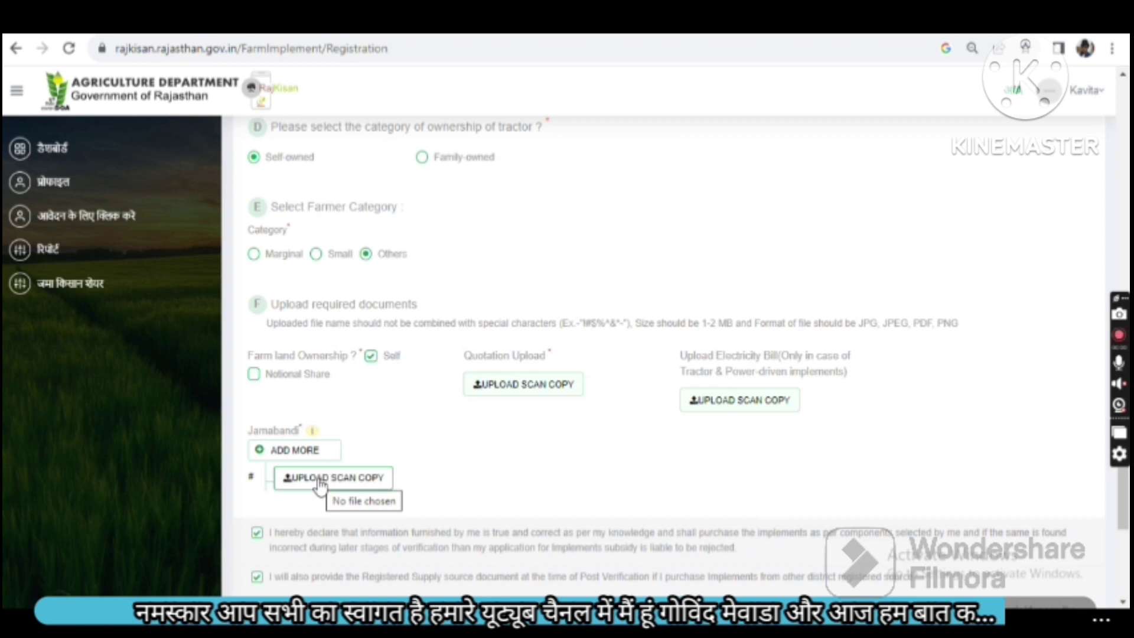
- Leave farm land ownership set to Self after briefly trying Notional Share
click(254, 374)
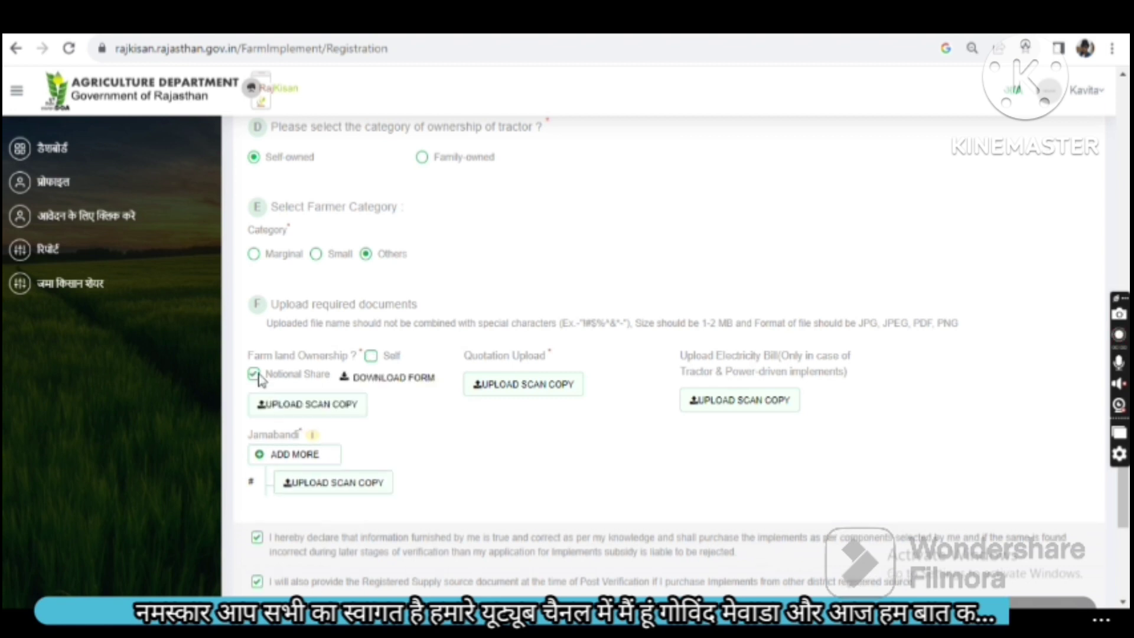
click(371, 357)
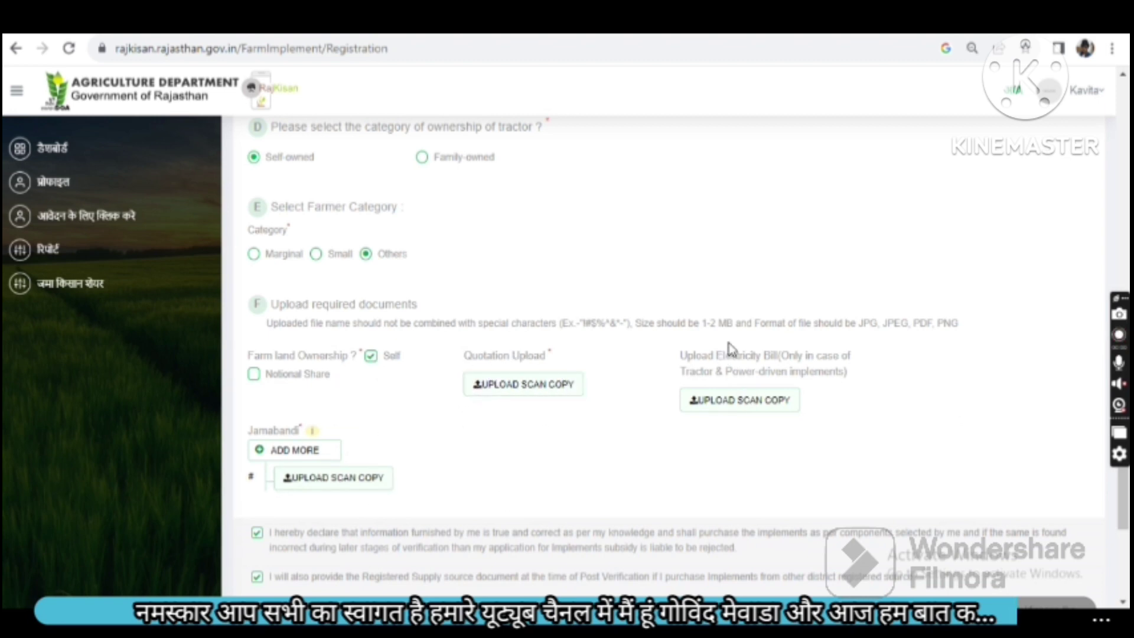
scroll(757, 398, up, 4)
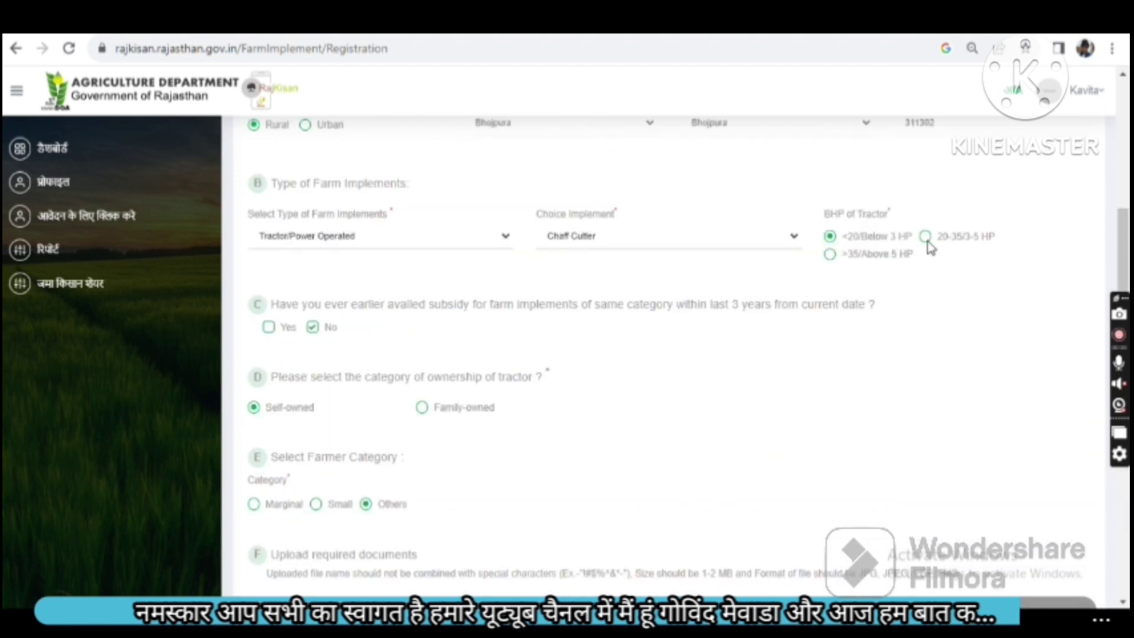
scroll(874, 337, down, 7)
scroll(838, 340, up, 1)
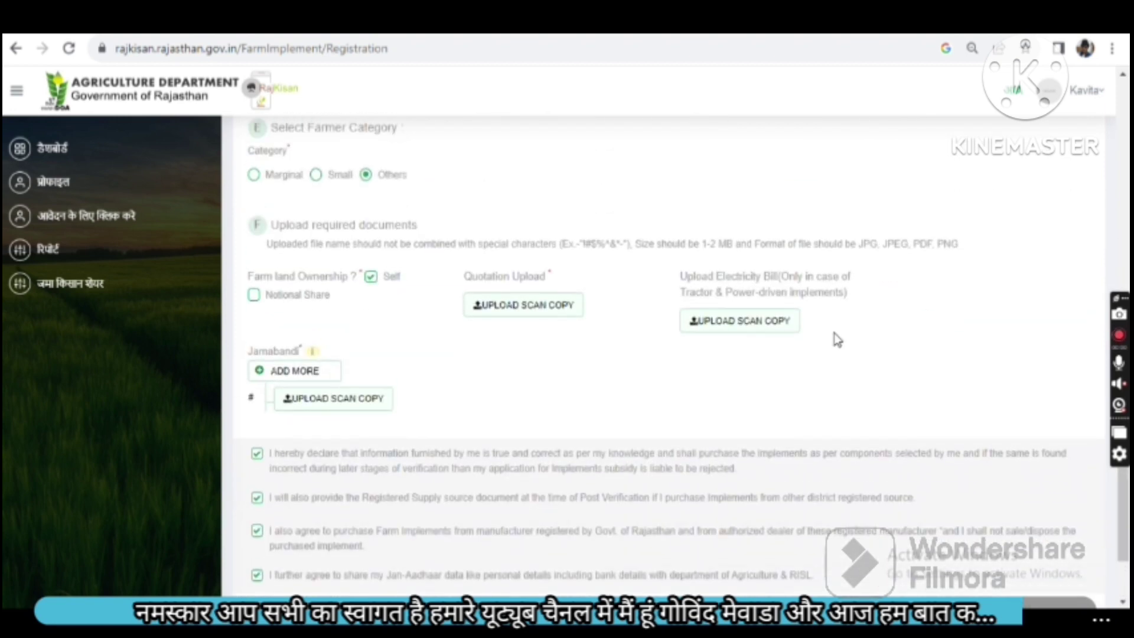
scroll(837, 341, up, 1)
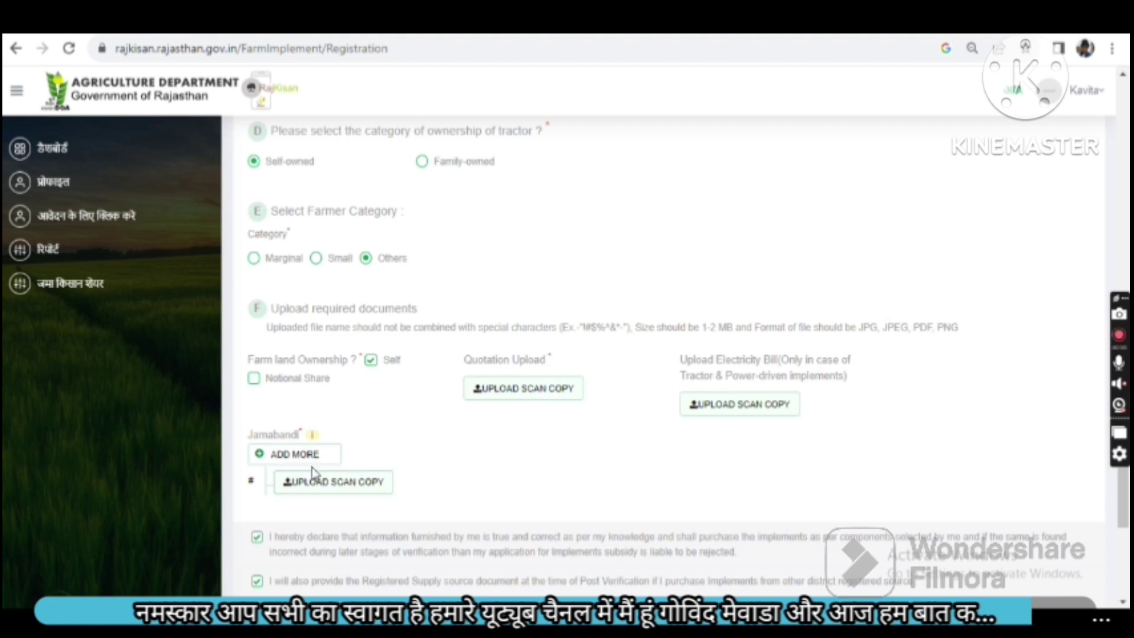
scroll(357, 471, up, 3)
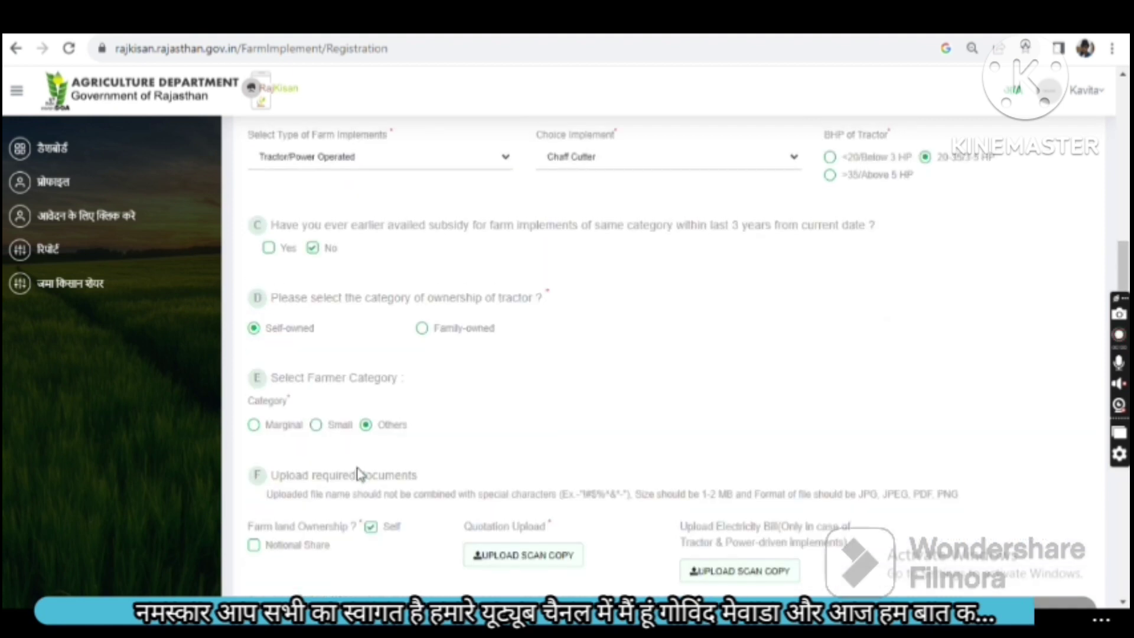
- Select >35/Above 5 HP for tractor BHP, keeping ownership Self-owned after trying Family-owned
click(831, 176)
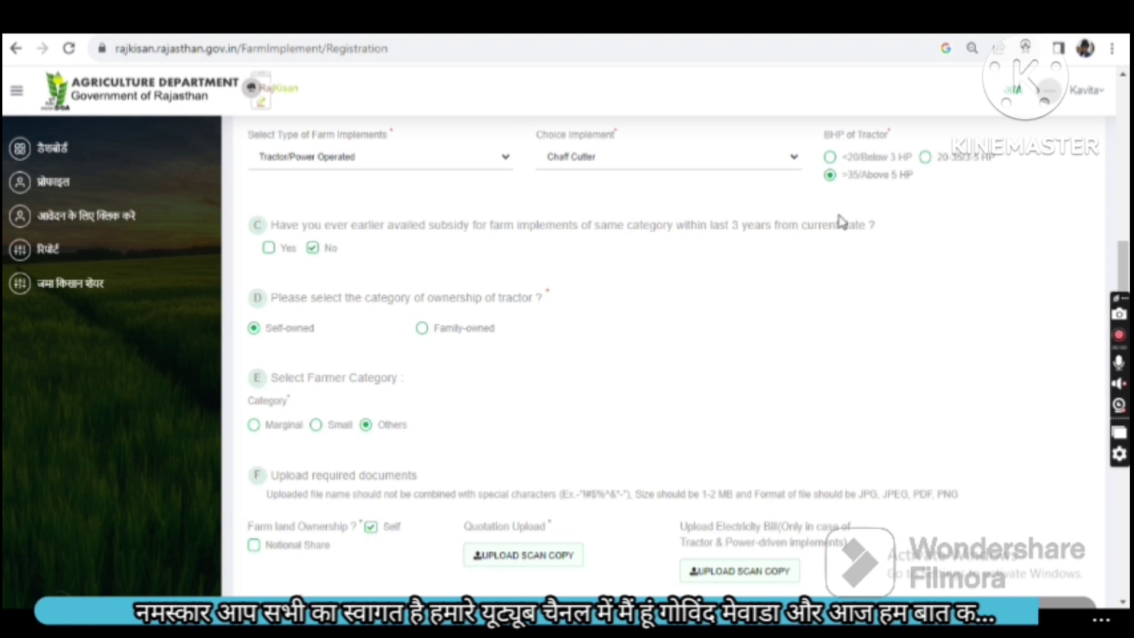
scroll(833, 219, down, 3)
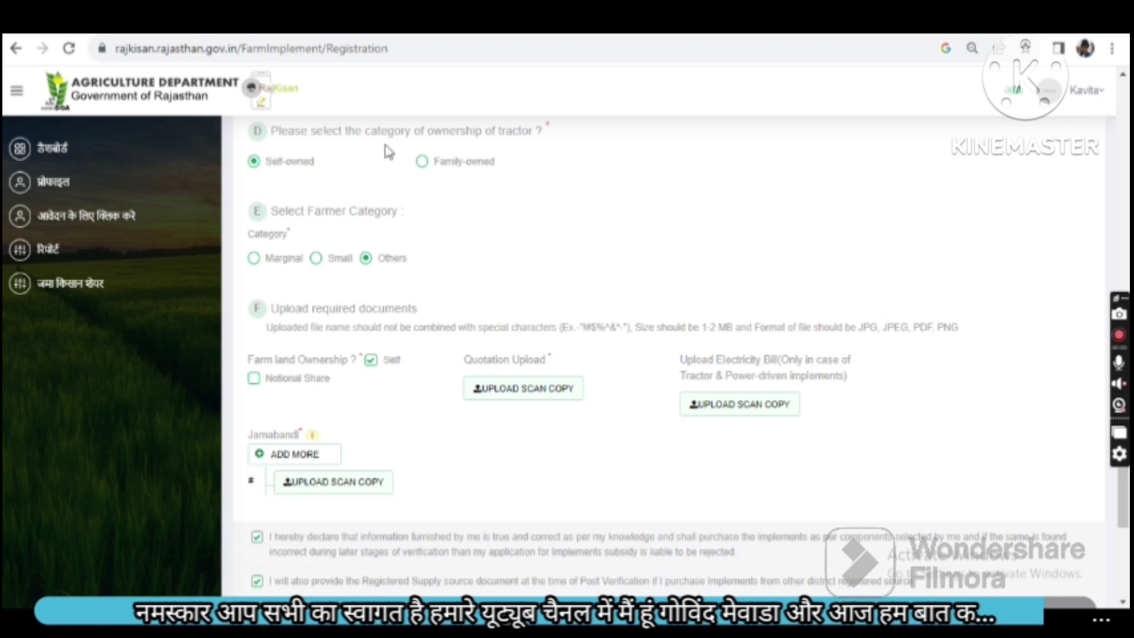
click(422, 162)
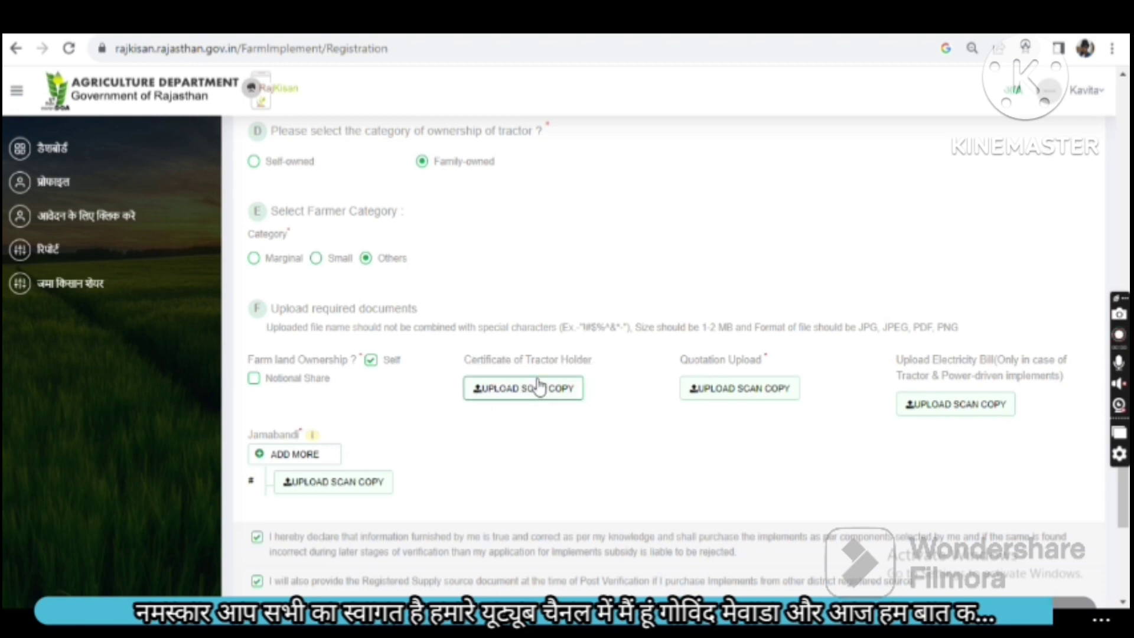
scroll(544, 368, up, 1)
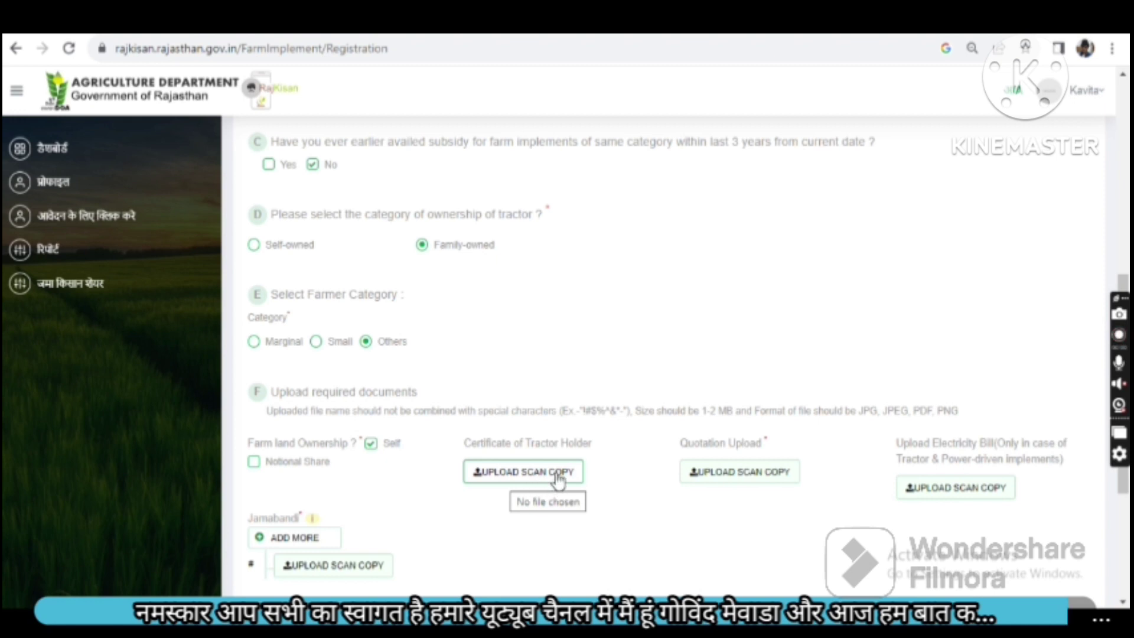
click(255, 245)
scroll(862, 284, up, 3)
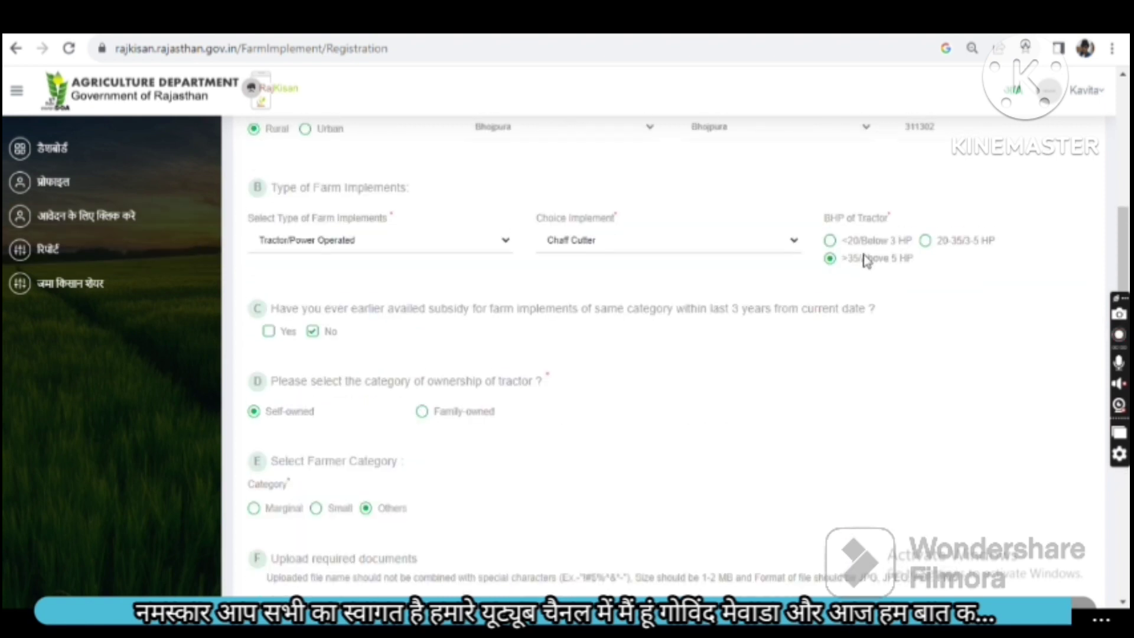
scroll(841, 312, down, 4)
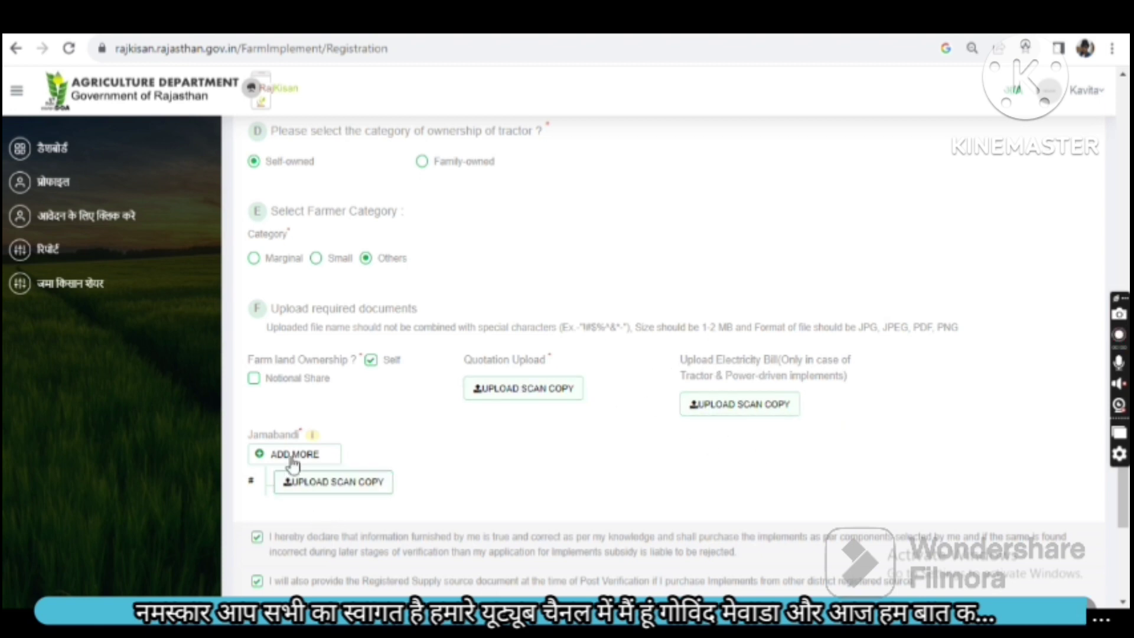
scroll(293, 514, down, 3)
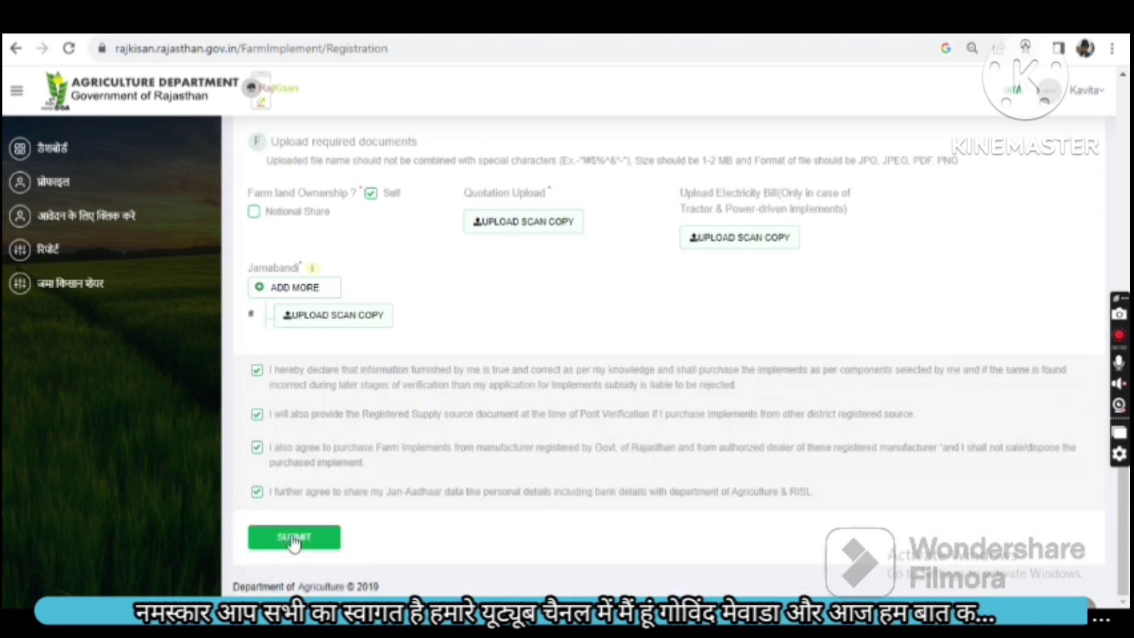
scroll(295, 541, up, 6)
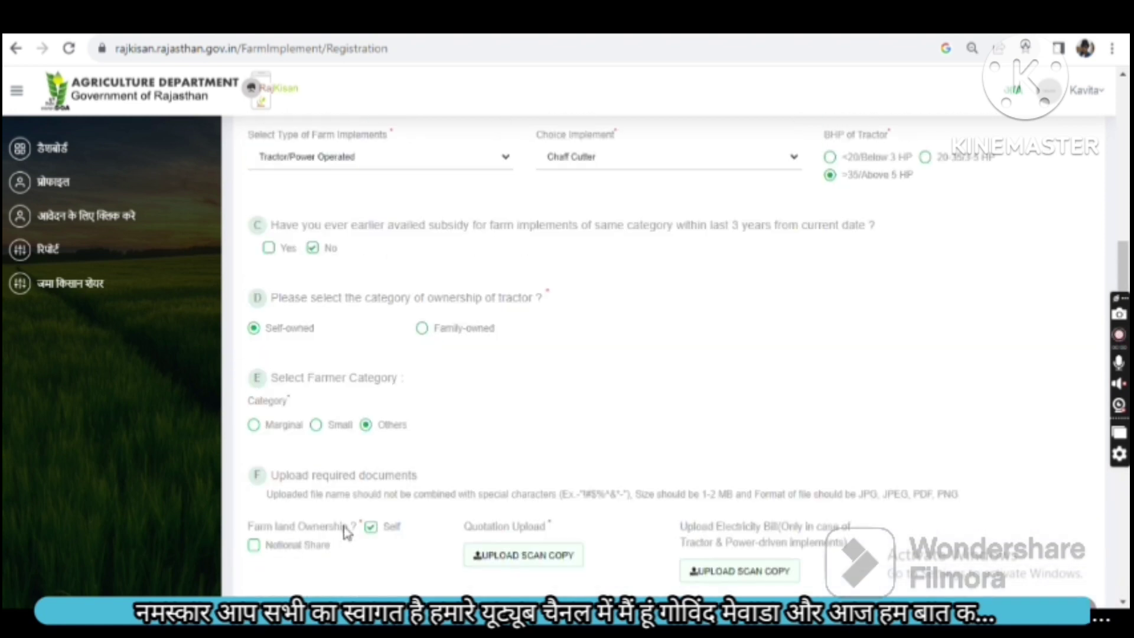